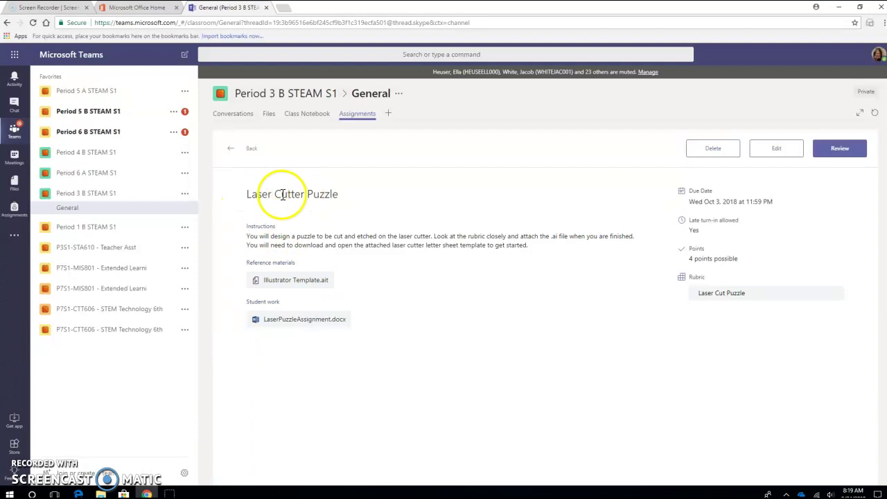
- Download the attached Illustrator Template.ait from the Laser Cutter Puzzle assignment and open it in Adobe Illustrator
left_click(297, 282)
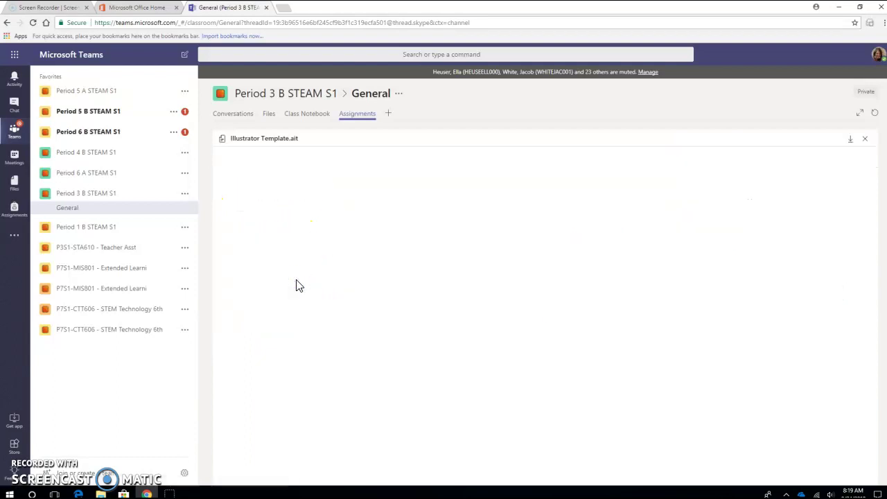
left_click(545, 361)
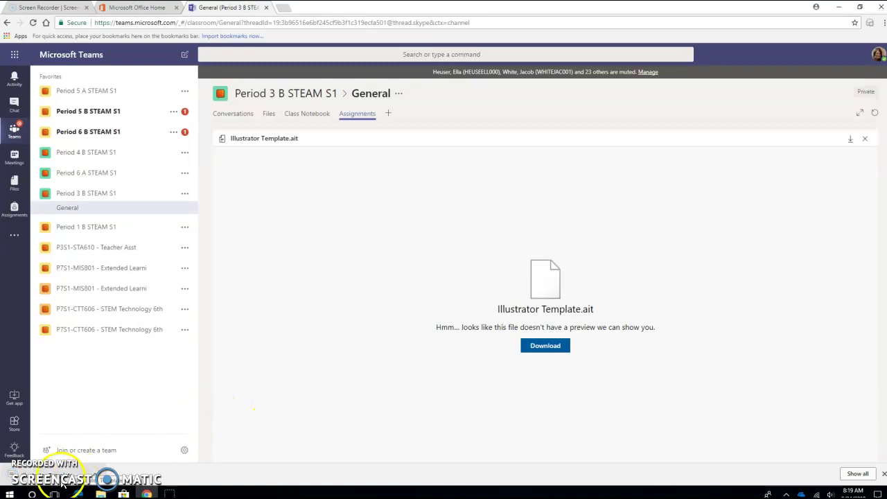
left_click(84, 476)
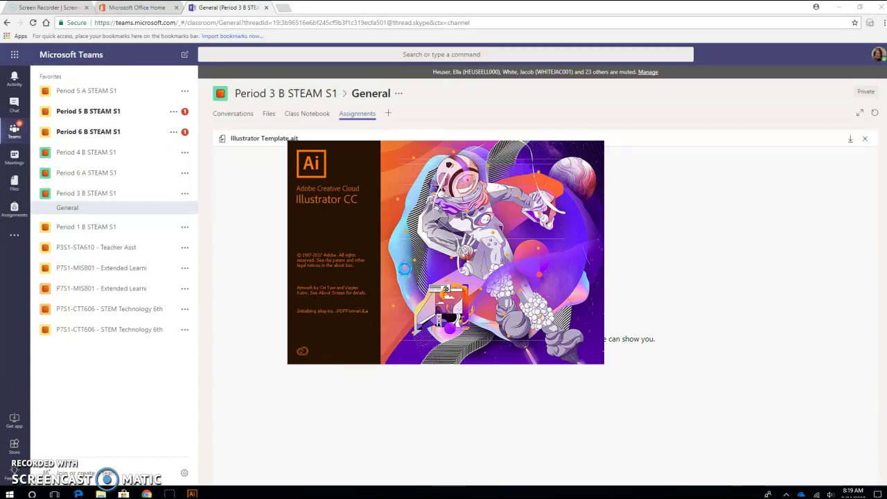
left_click_drag(406, 266, 431, 235)
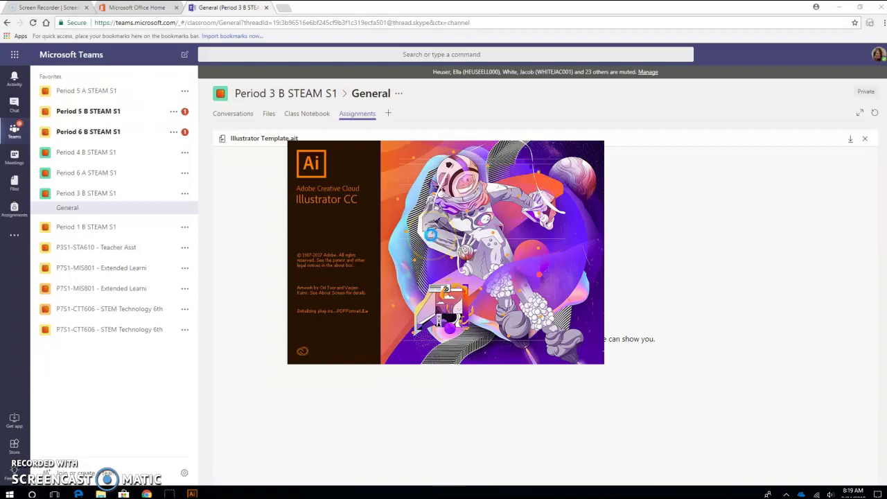
left_click(460, 237)
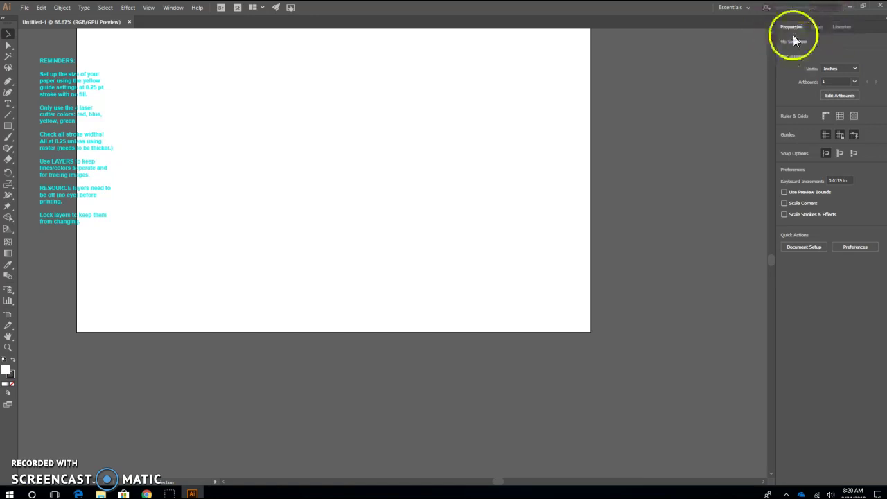
- Bring up the document's layers, hide the Laser Reminders layer, and show it again
left_click(816, 27)
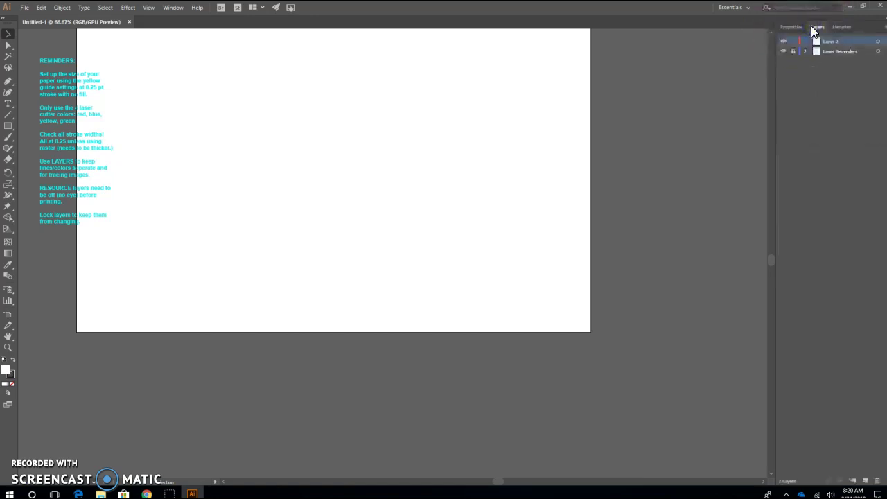
left_click(812, 28)
left_click(805, 56)
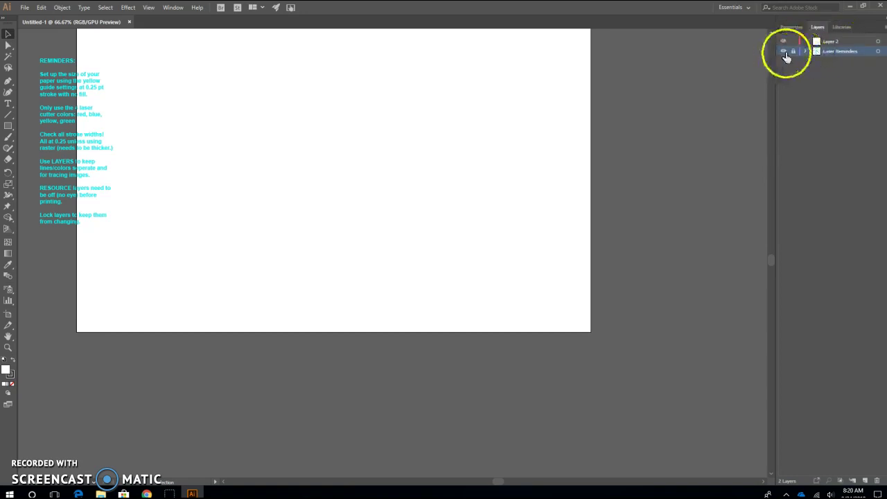
left_click(72, 169)
left_click(50, 114)
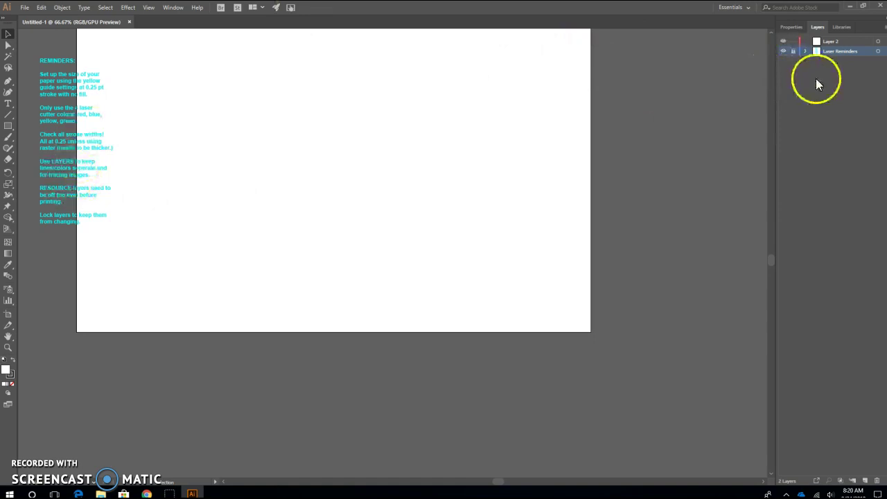
left_click(783, 51)
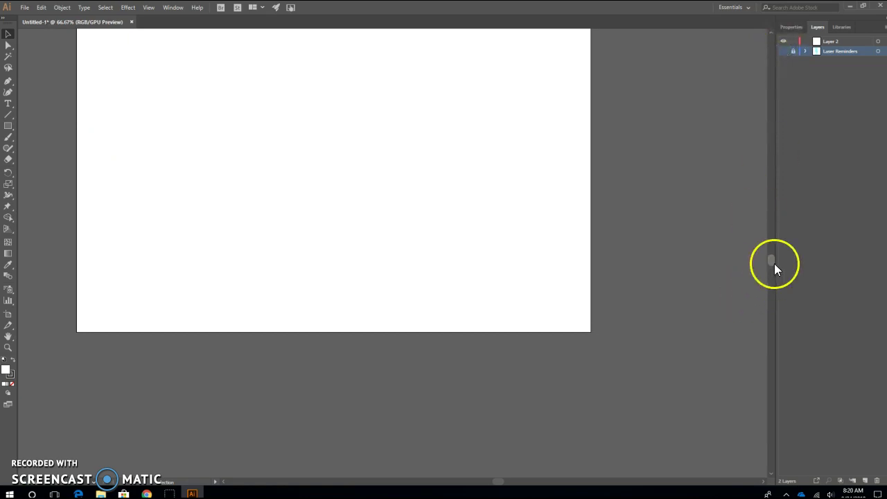
left_click_drag(774, 262, 773, 257)
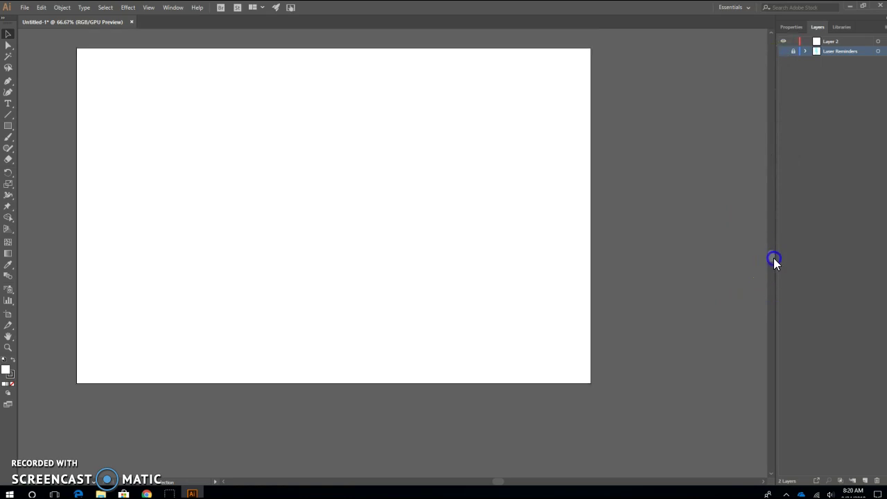
left_click(782, 52)
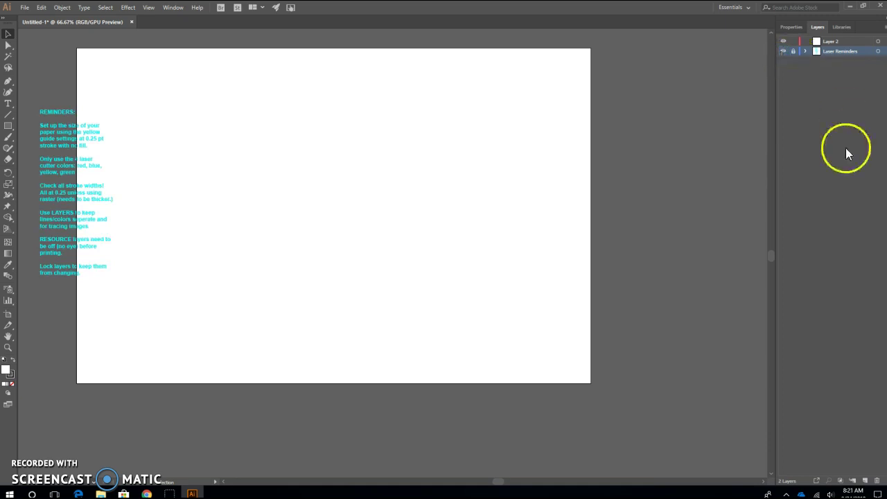
- Add a new layer above Layer 2 and keep it selected for drawing
left_click(816, 41)
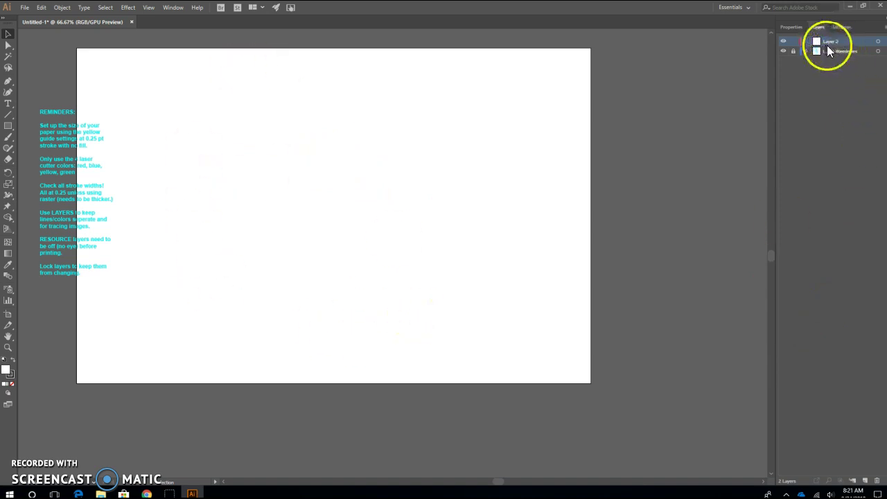
left_click(866, 481)
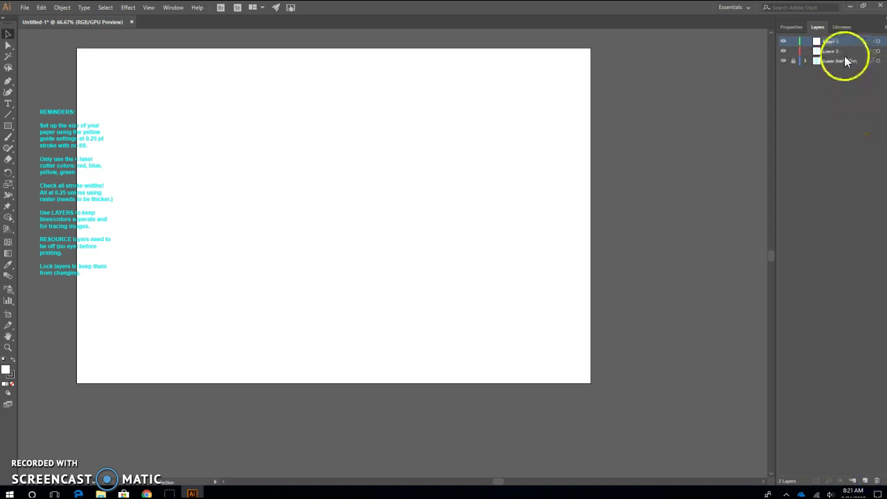
mouse_move(814, 40)
left_mouse_down()
mouse_move(816, 55)
mouse_move(812, 40)
mouse_move(819, 42)
left_mouse_up()
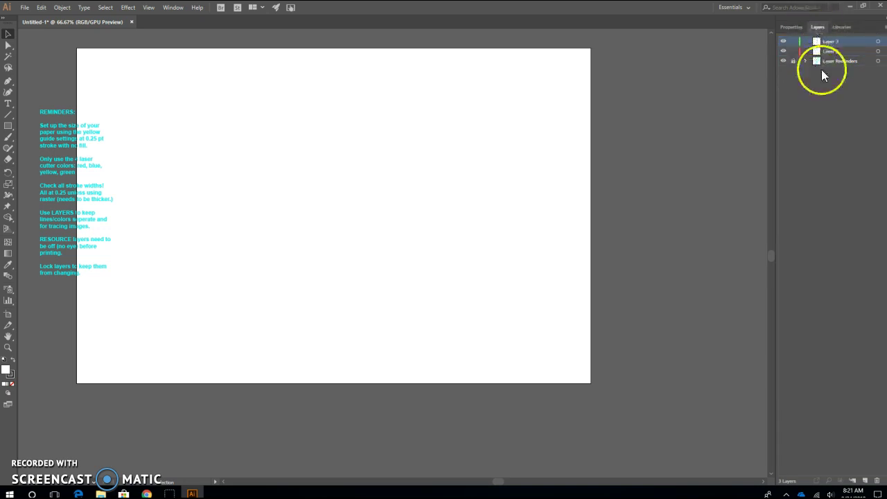
- Toggle the lock and visibility of Layer 3, then hide the Laser Reminders layer and show it again
left_click(794, 43)
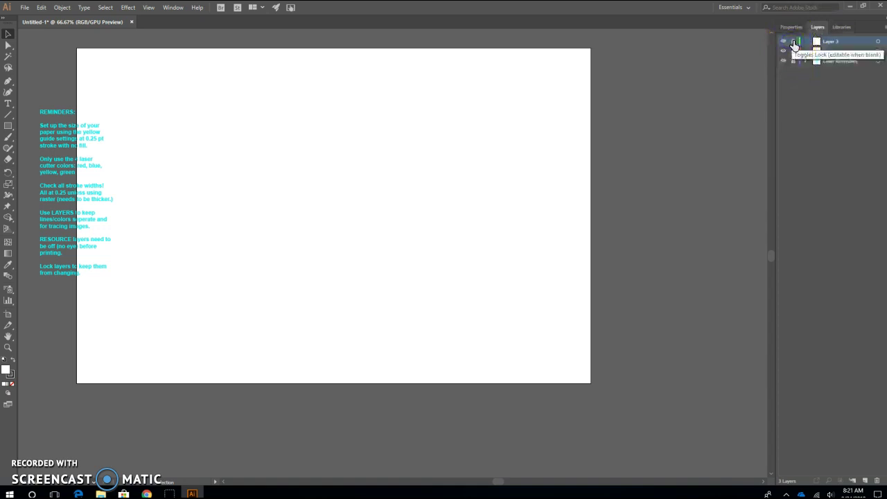
left_click(782, 42)
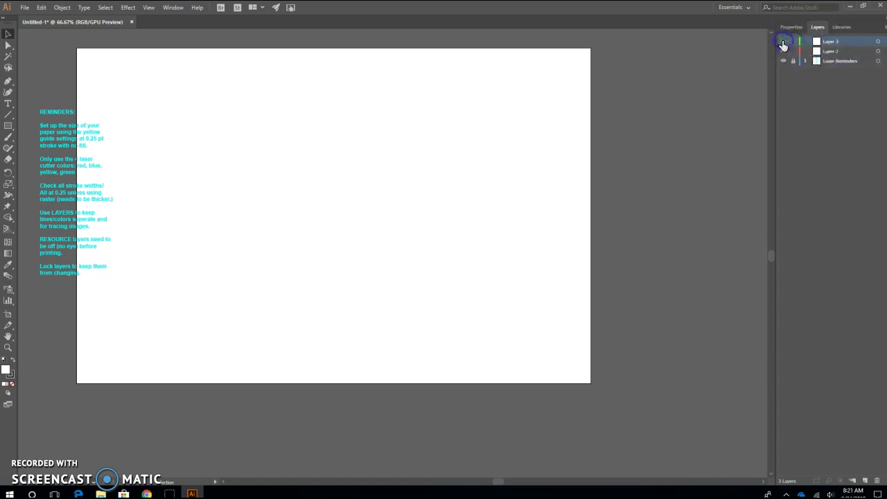
left_click(783, 43)
left_click_drag(783, 45, 792, 88)
left_click(784, 62)
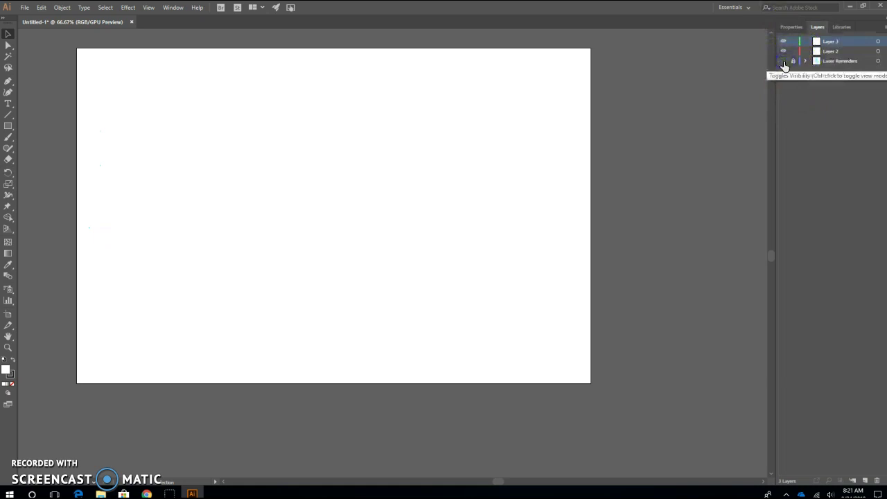
left_click(783, 61)
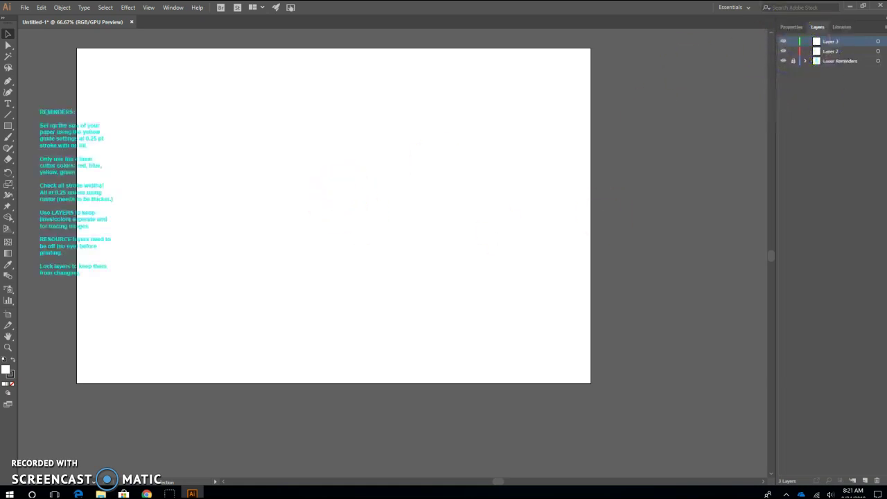
- Draw a rectangle about 8.6 in wide and 4.9 in high on Layer 3, in the upper middle of the artboard
left_click(794, 27)
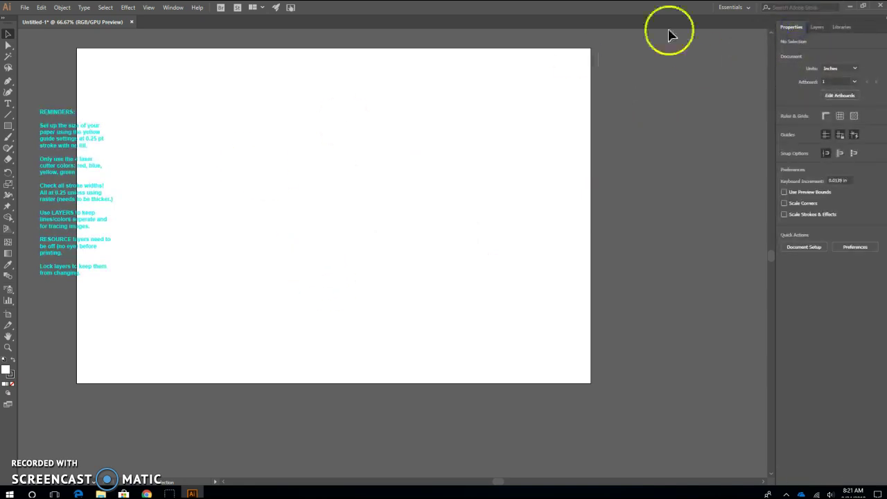
left_click(816, 28)
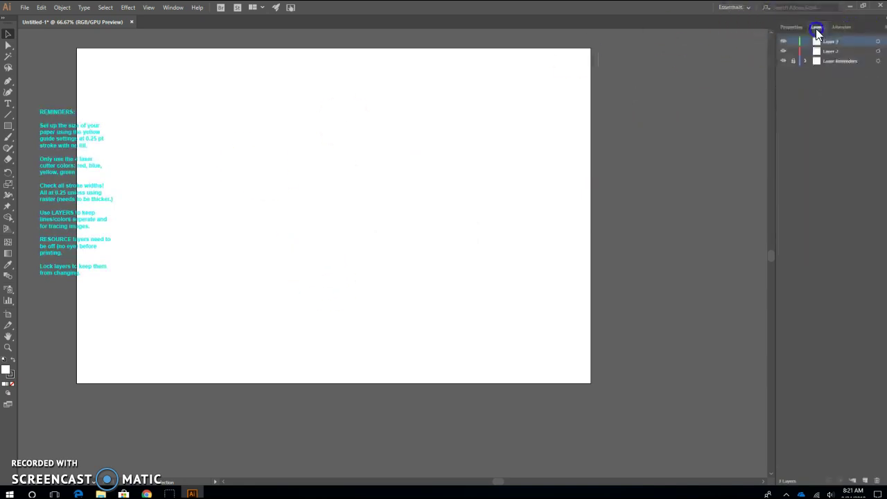
left_click(800, 29)
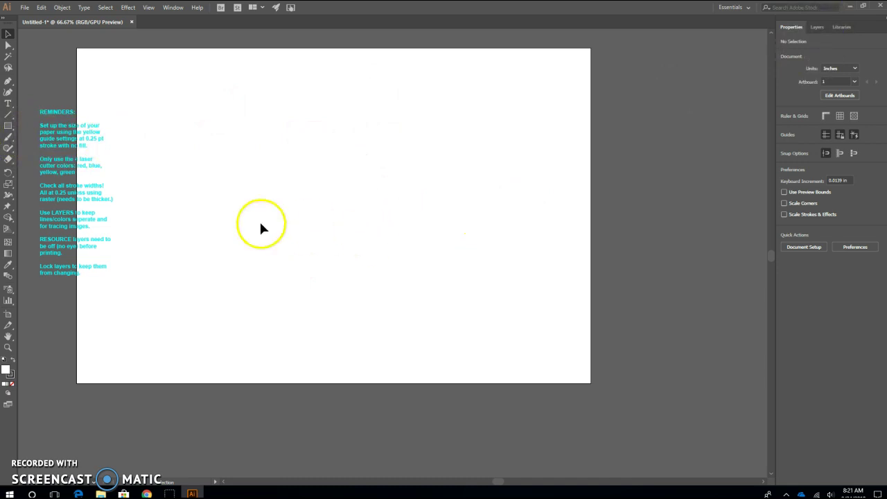
left_click(10, 129)
left_click_drag(224, 98, 416, 208)
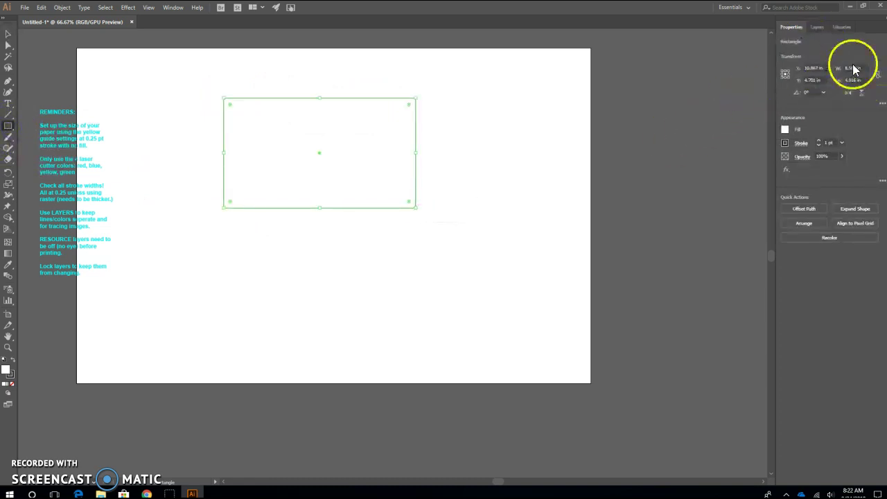
- Set the rectangle's width and height to 6 in each, without constraining its proportions
left_click(862, 67)
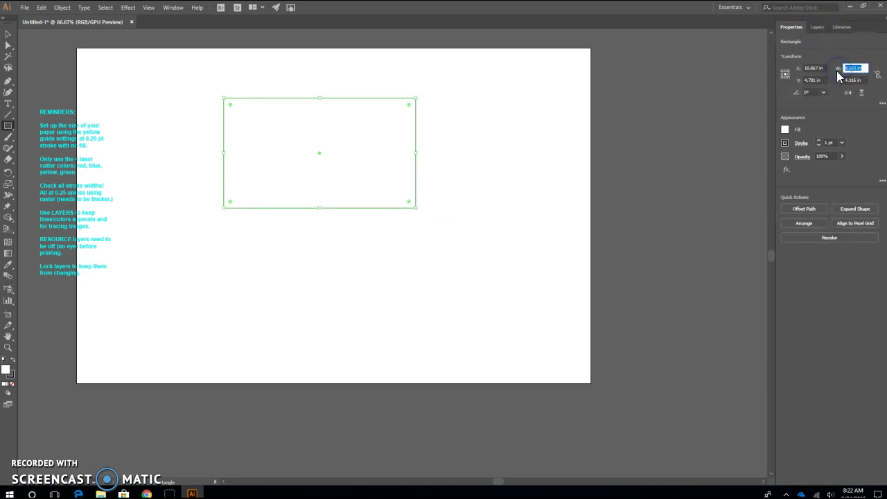
type("6")
key("Tab")
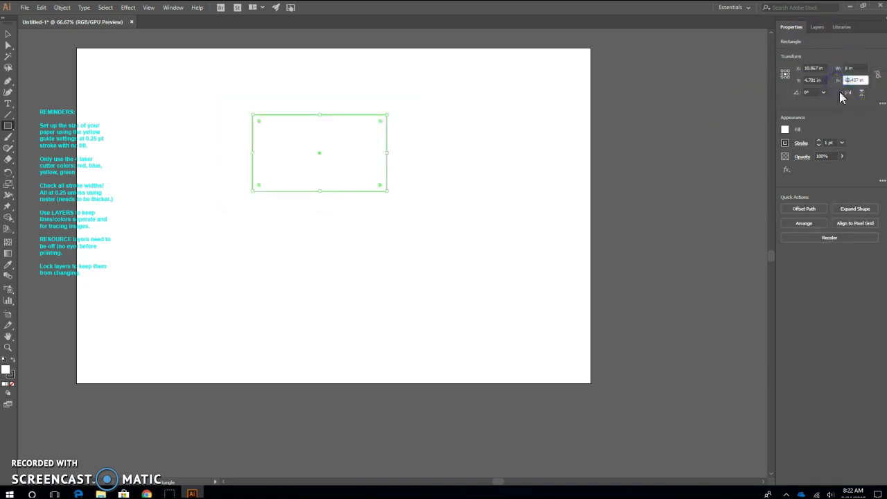
type("5")
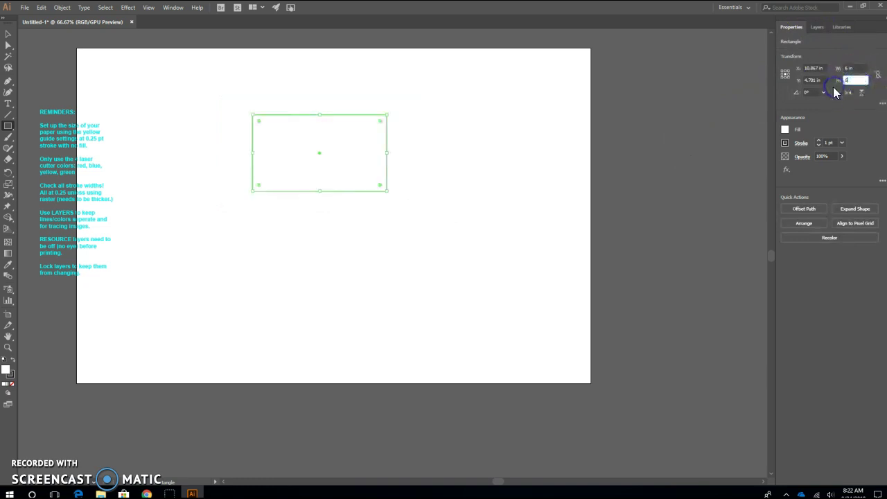
key("Return")
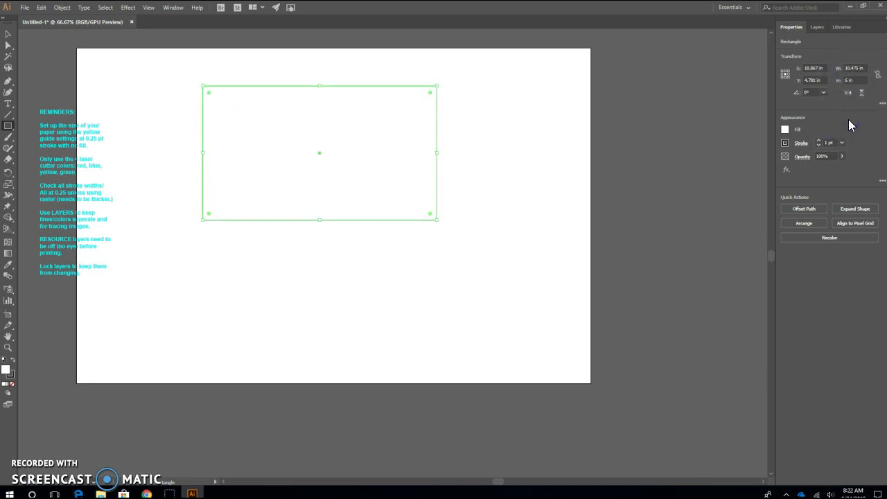
left_click(878, 75)
type("6")
key("Return")
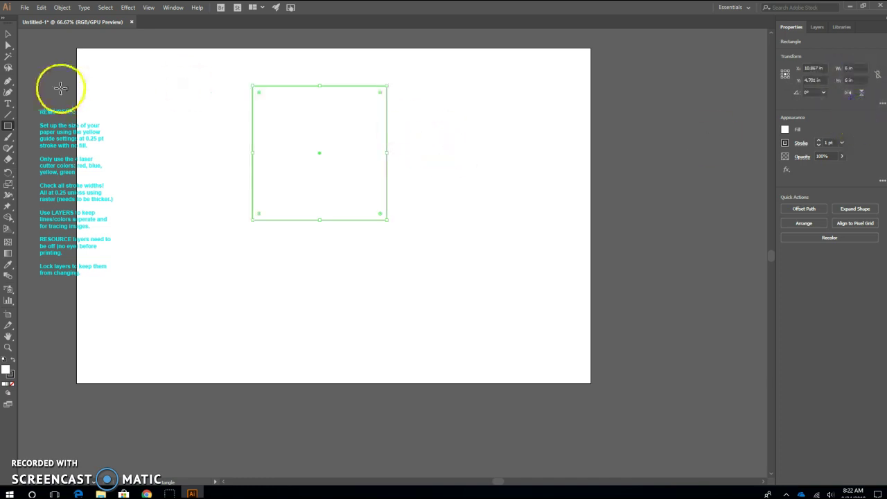
- Move the 6 in square down and right of the artboard's centre and give it the Edges & guides Yellow stroke
left_click(9, 35)
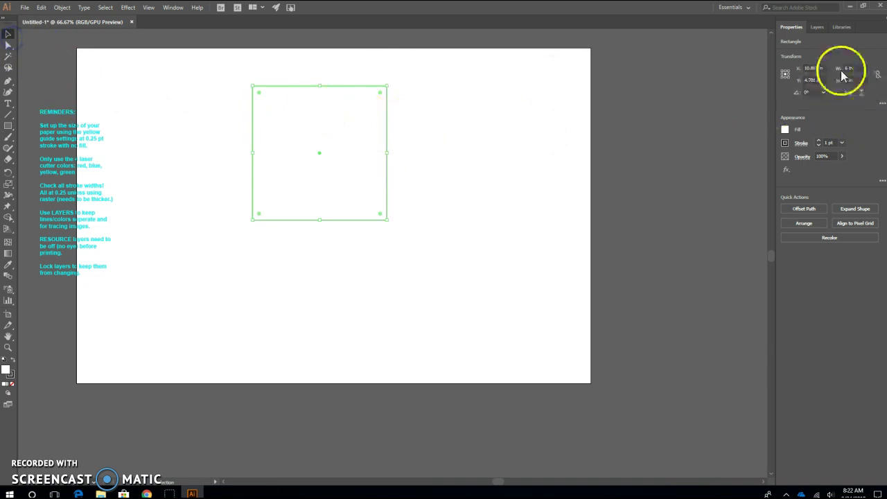
left_click_drag(334, 88, 412, 167)
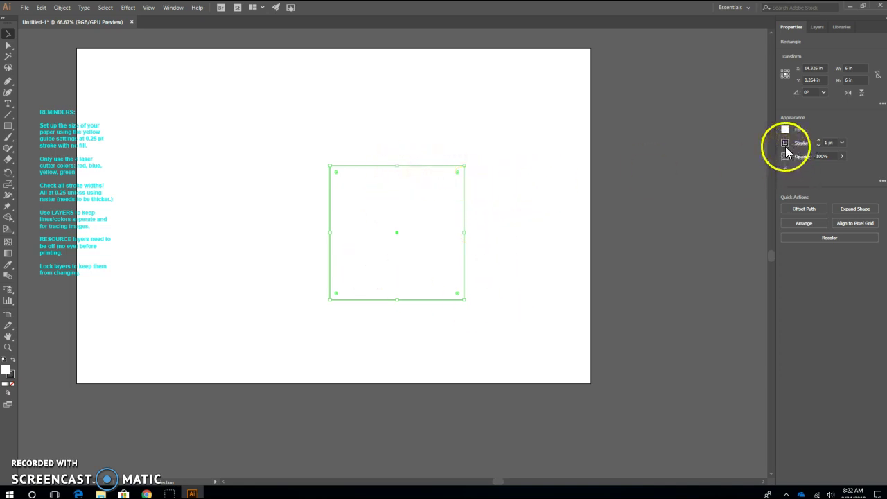
left_click(785, 144)
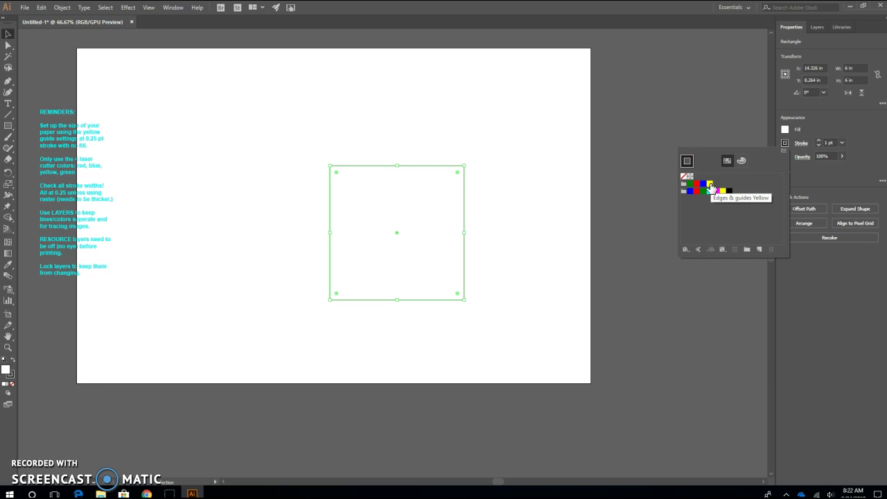
left_click(710, 185)
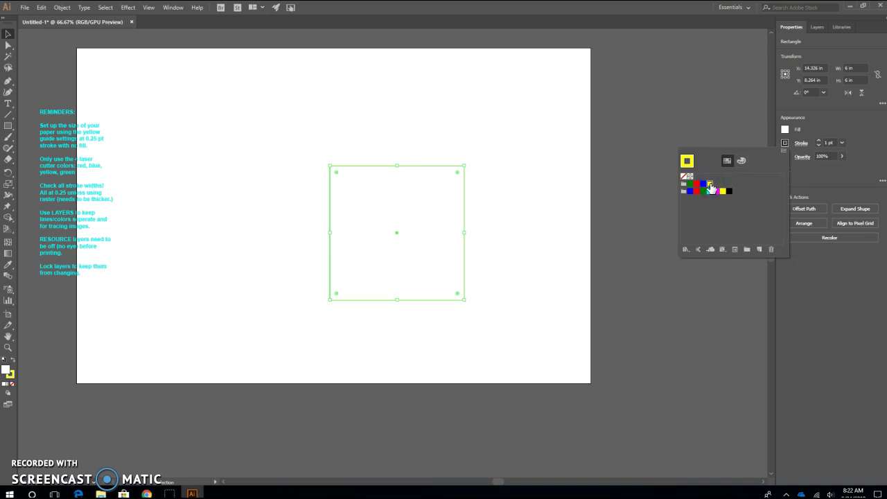
left_click(578, 240)
left_click(546, 269)
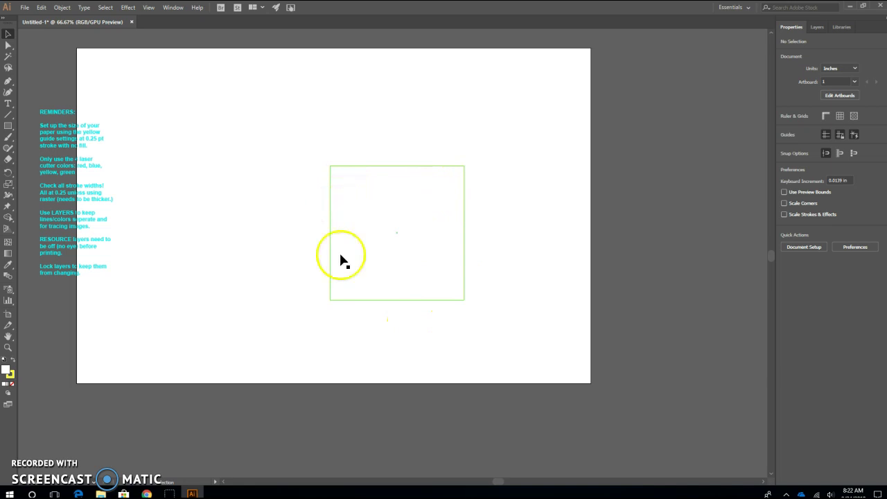
- Toggle the layers' visibility off and on to check which layer holds the yellow square
left_click(816, 27)
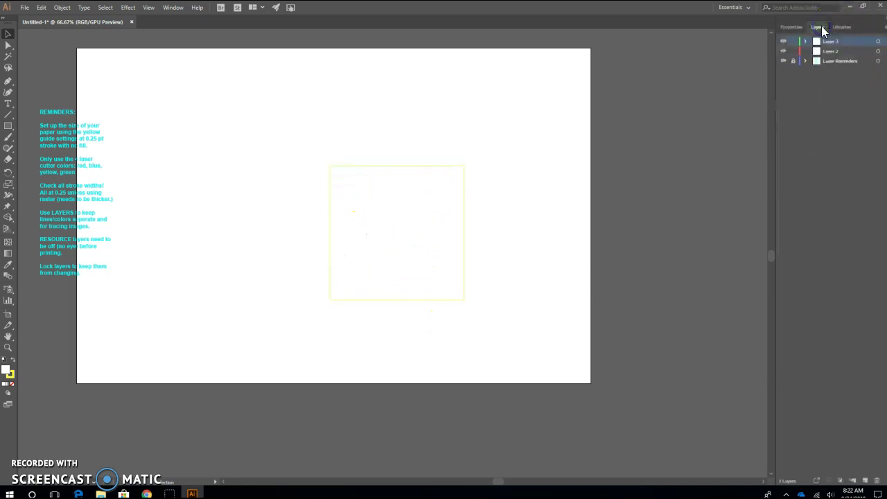
left_click(783, 52)
left_click(784, 42)
left_click(784, 42)
left_click(784, 61)
left_click(784, 61)
- Place the jigsaw-templates-free image from the Digital Tools folder on Layer 2, with its upper-left corner inside the yellow square
left_click(814, 51)
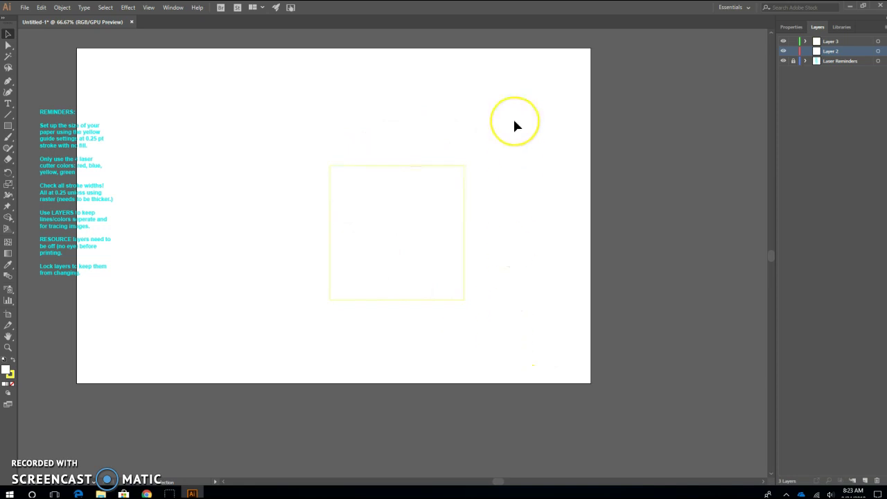
left_click(27, 8)
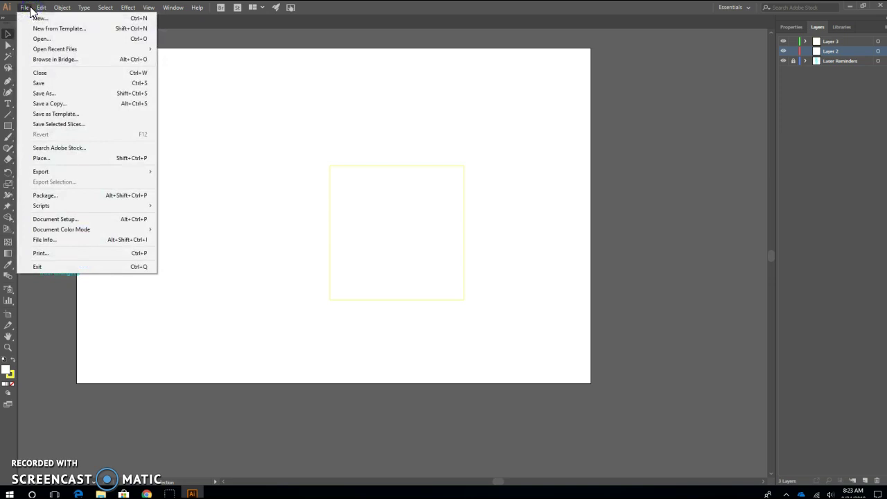
left_click(41, 8)
left_click(24, 10)
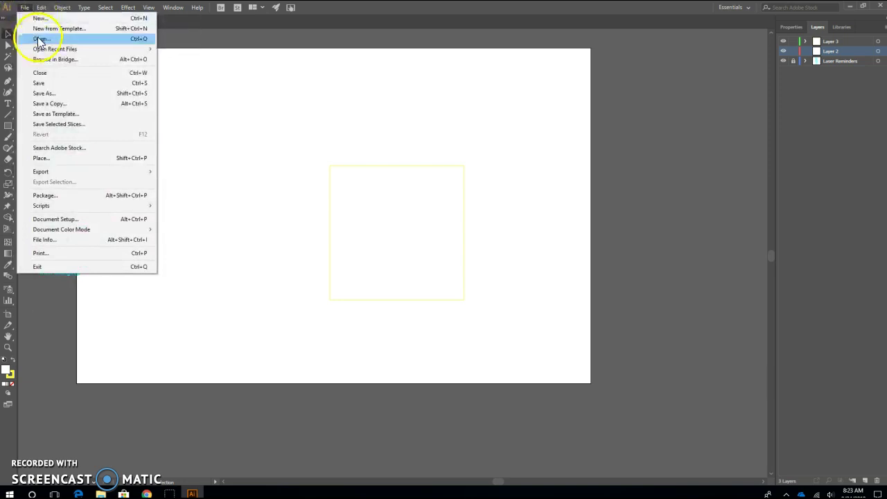
left_click(43, 158)
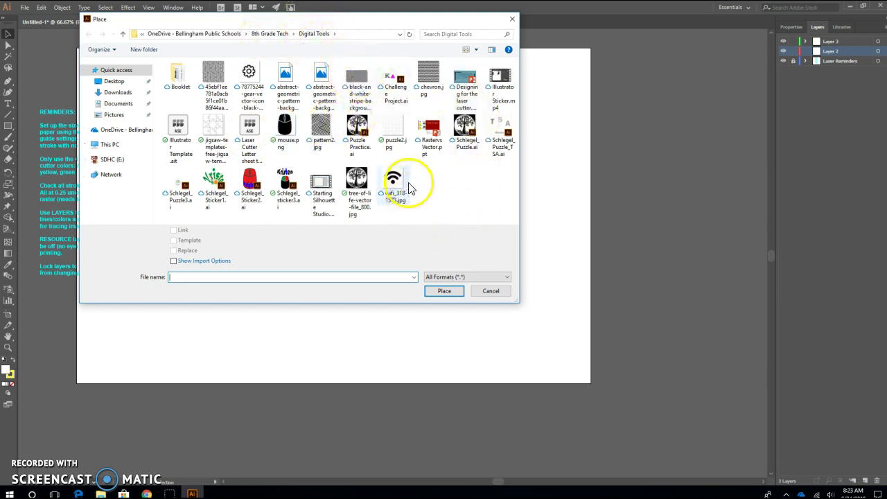
left_click(215, 126)
left_click(442, 291)
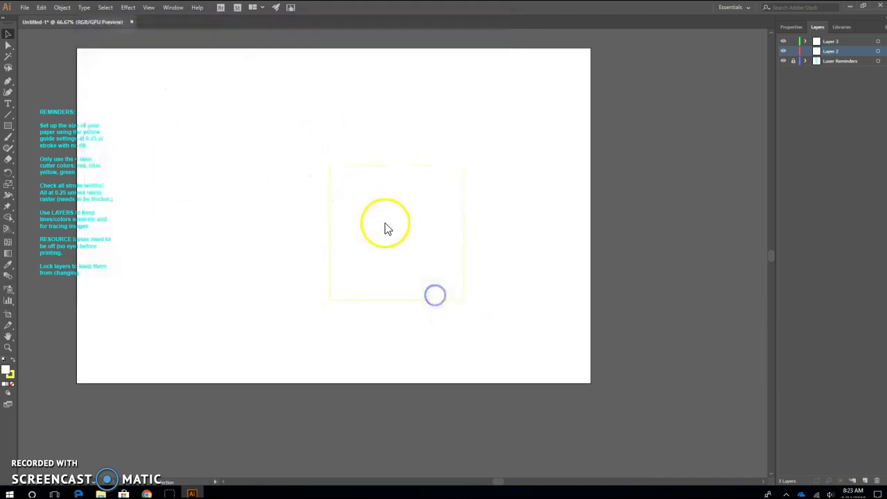
left_click(364, 192)
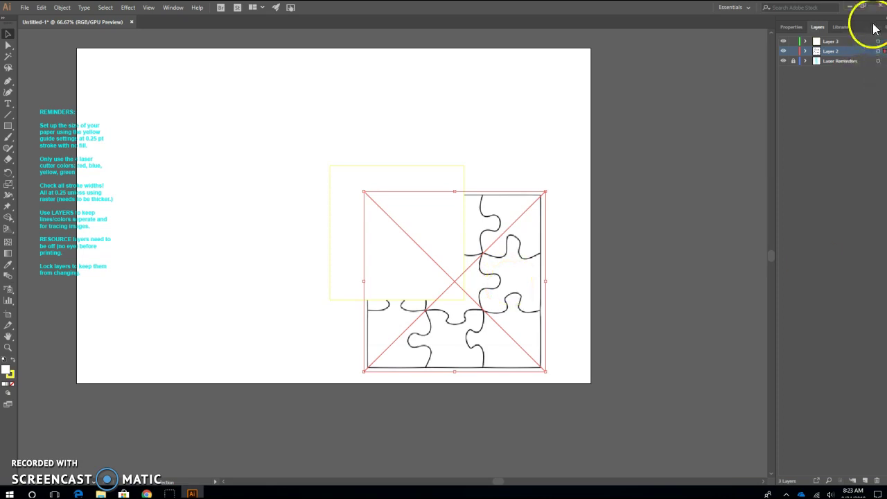
- Set the placed jigsaw image's width and height to 5.75 in each
left_click(782, 28)
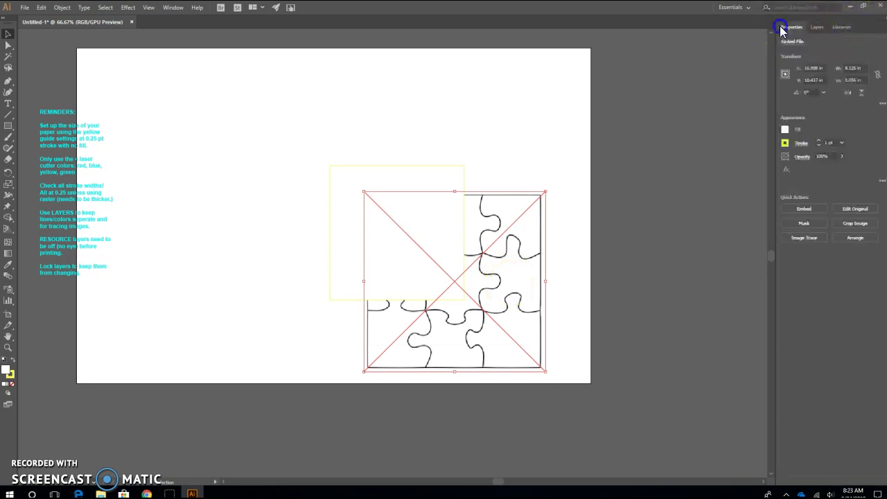
left_click(838, 68)
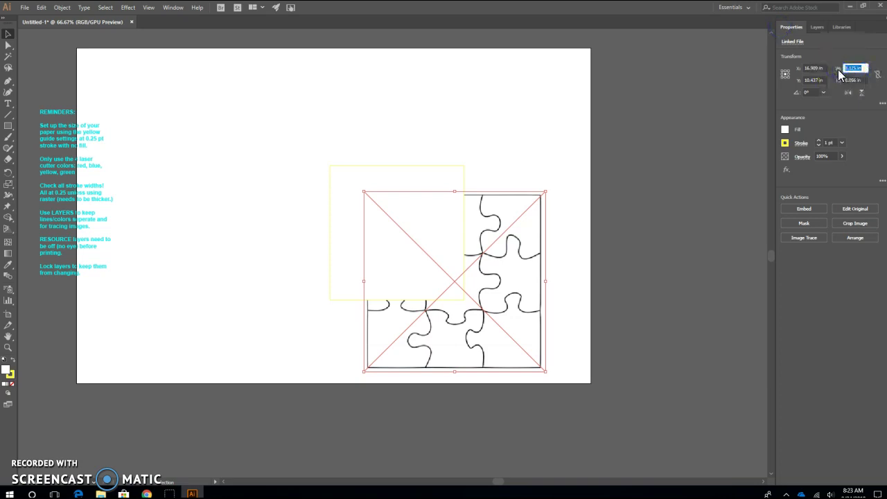
type("5.75")
left_click(856, 80)
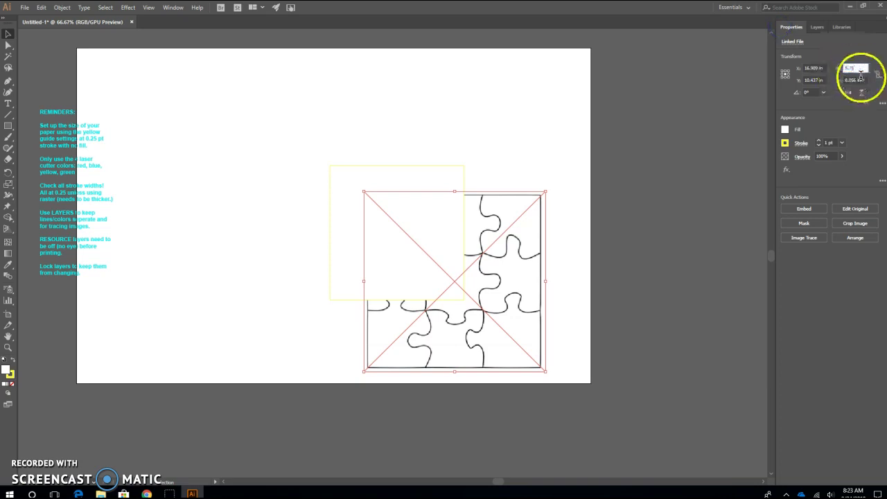
type("5.75")
left_click(567, 222)
- Centre the jigsaw image inside the yellow square and move Layer 2 above Layer 3
left_click_drag(509, 303, 449, 250)
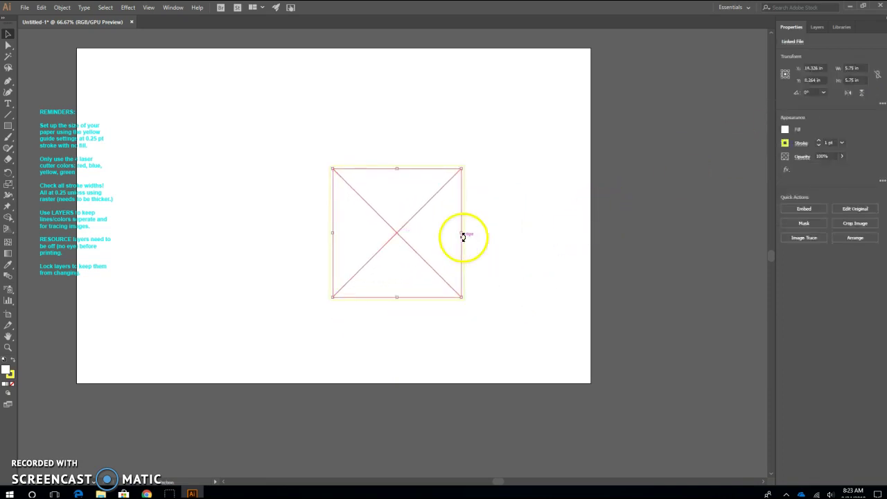
left_click(811, 26)
left_click_drag(815, 53, 817, 36)
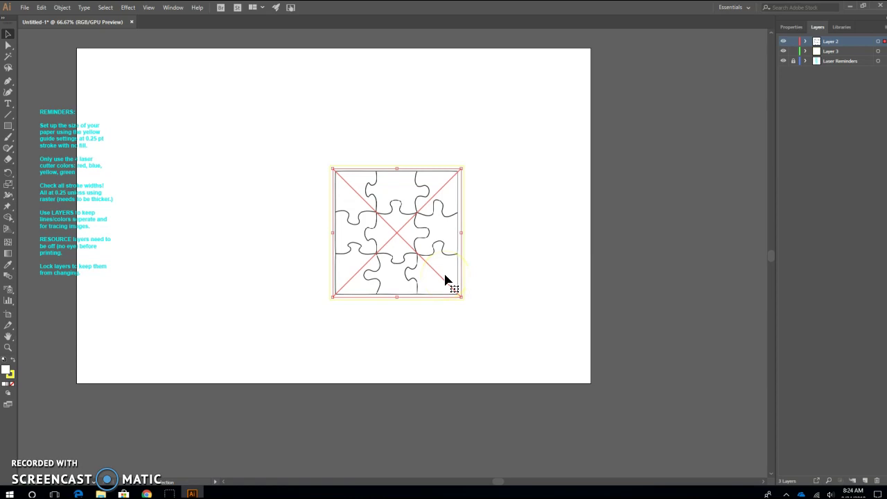
- Image Trace the jigsaw picture with the Line Art preset and expand the tracing into paths
left_click(792, 28)
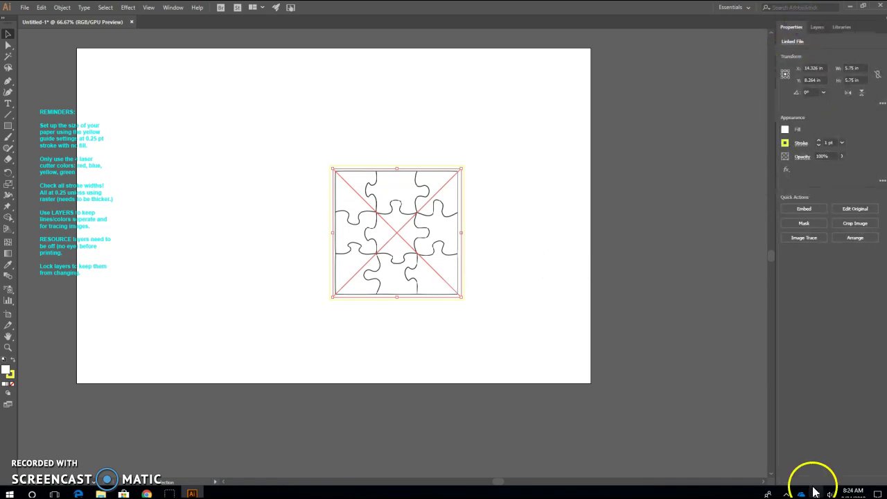
left_click(808, 239)
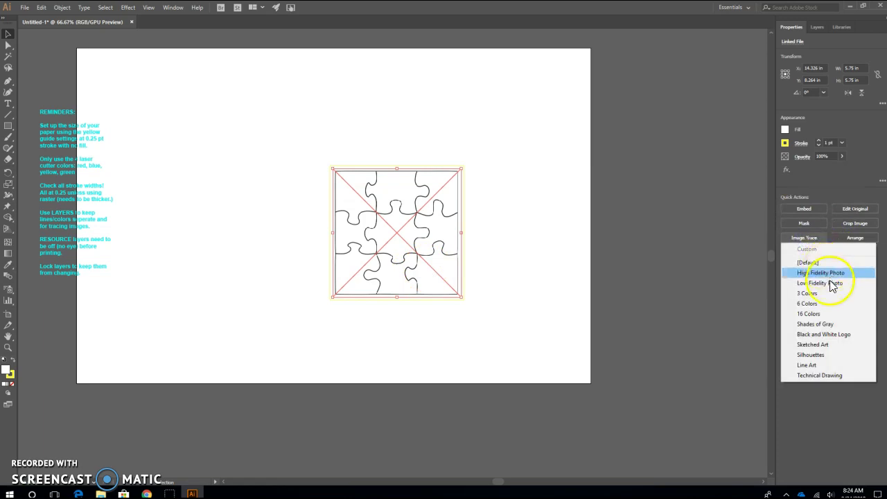
left_click(832, 366)
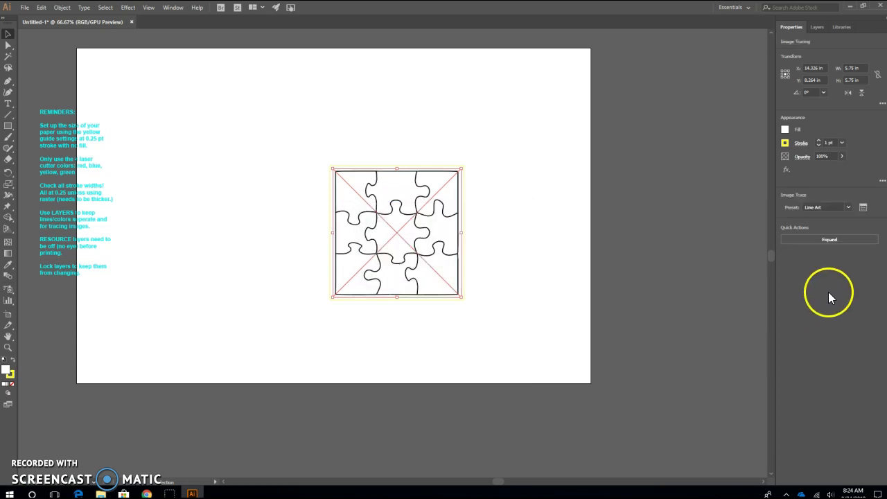
left_click(833, 241)
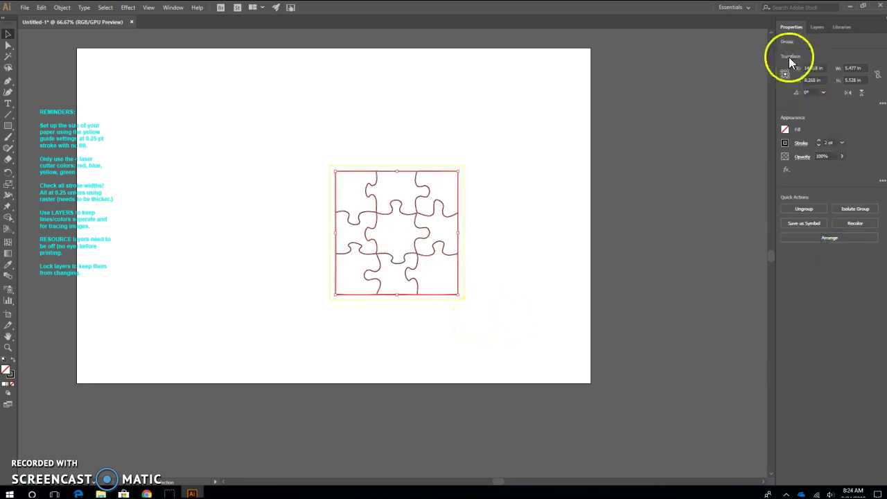
- Give the traced puzzle group the red stroke from the laser cutter swatches, beside Scribe Green
left_click(785, 146)
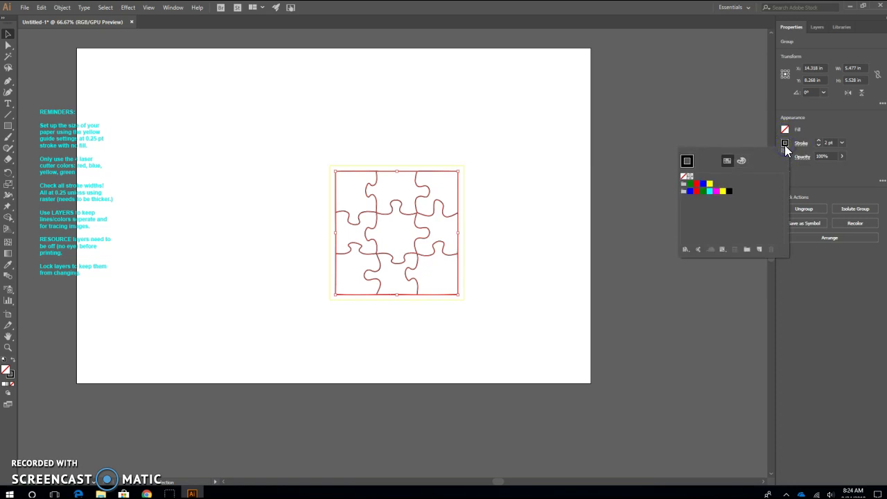
left_click_drag(689, 182, 552, 244)
left_click_drag(712, 220, 691, 186)
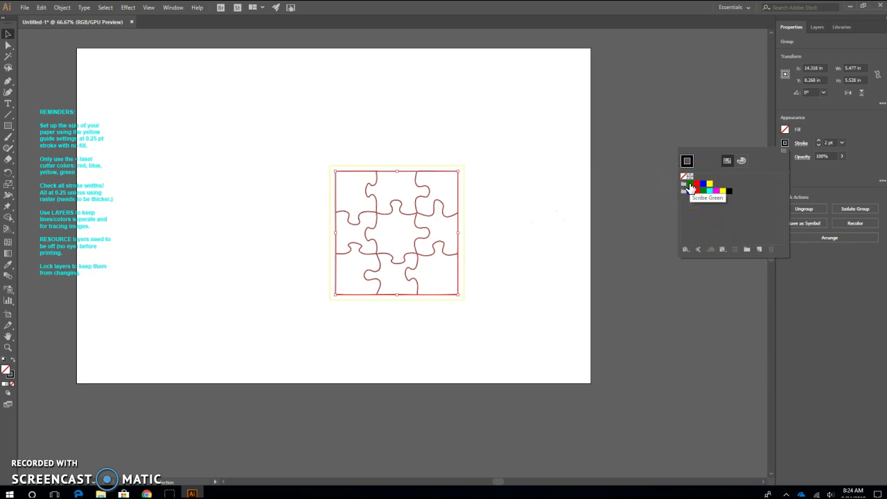
left_click_drag(690, 187, 698, 188)
left_click(700, 188)
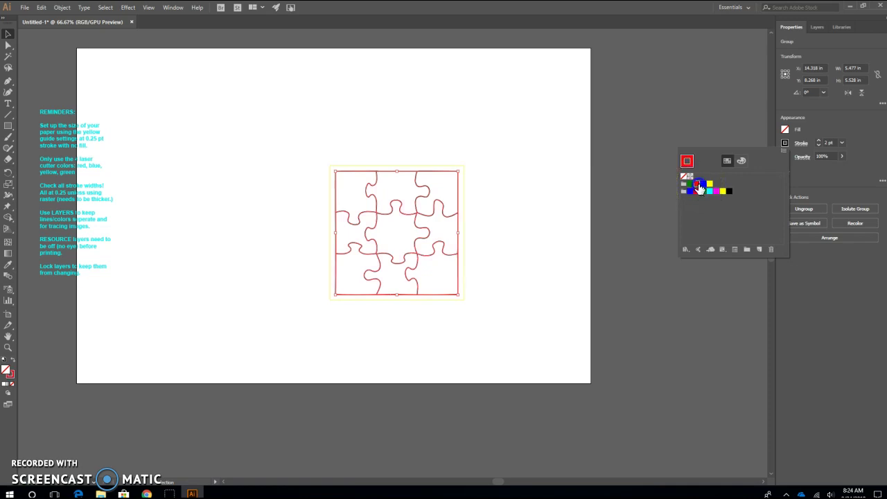
left_click(506, 218)
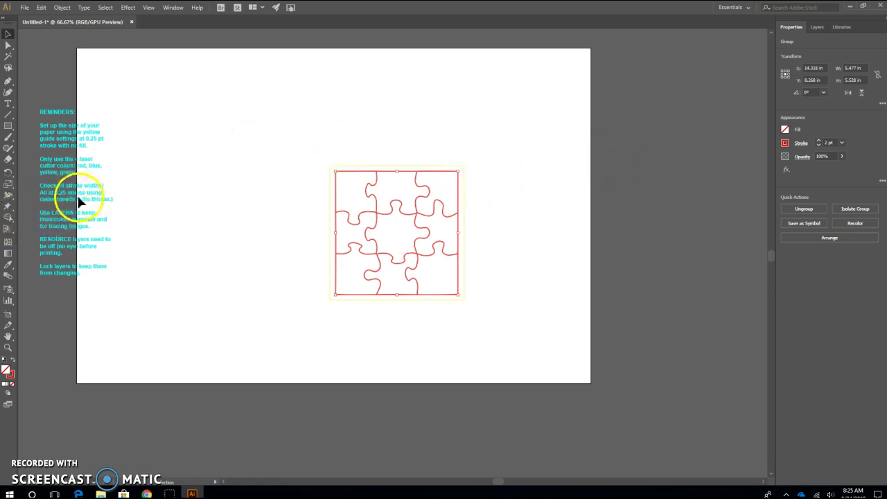
- Set the puzzle group's stroke weight to 0.25 pt and deselect it
left_click(841, 143)
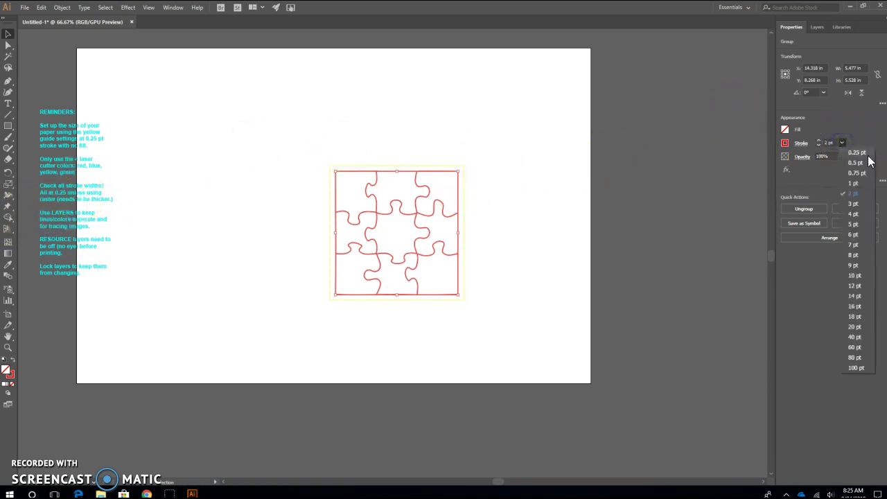
left_click(869, 158)
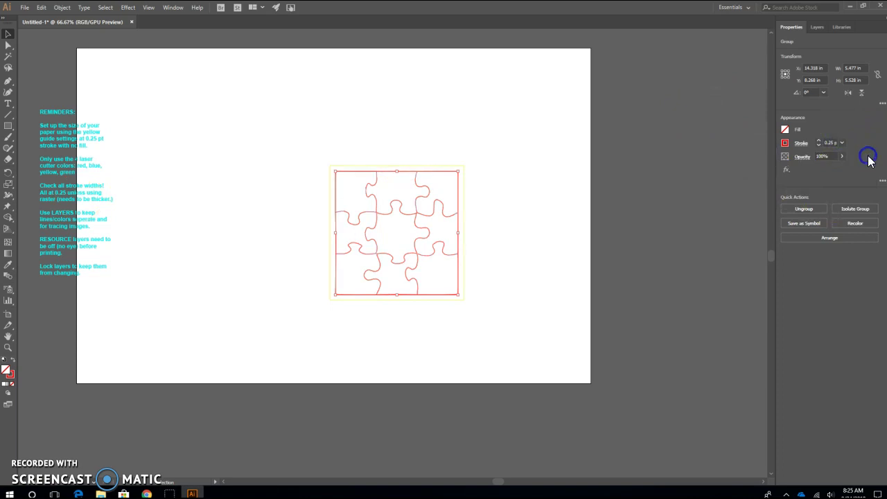
left_click(525, 285)
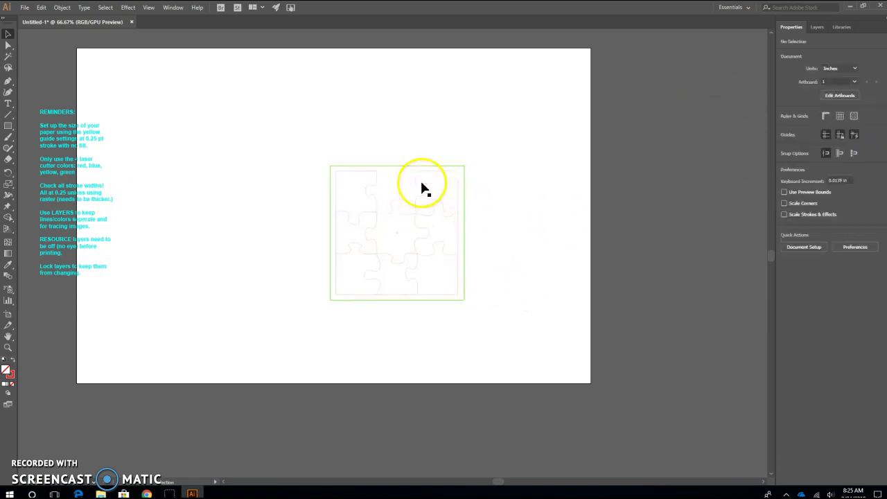
- Select and deselect the puzzle group several times to examine how its thin red cut lines display
left_click(453, 296)
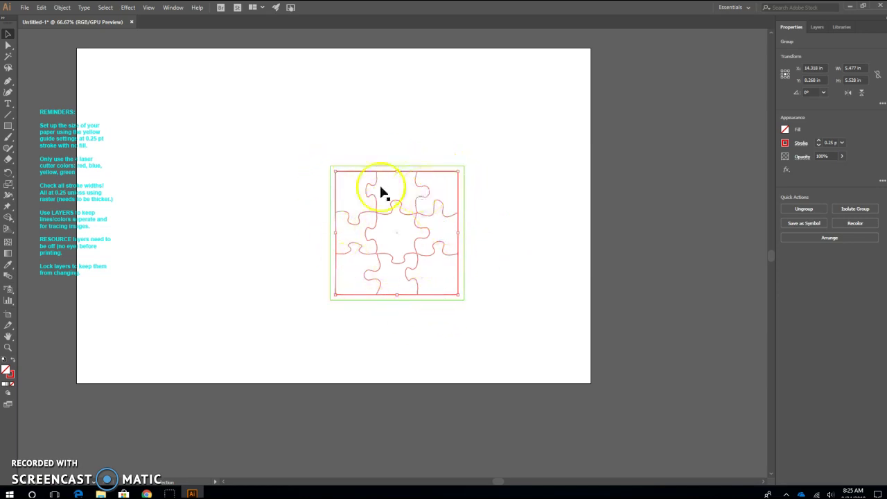
left_click(493, 208)
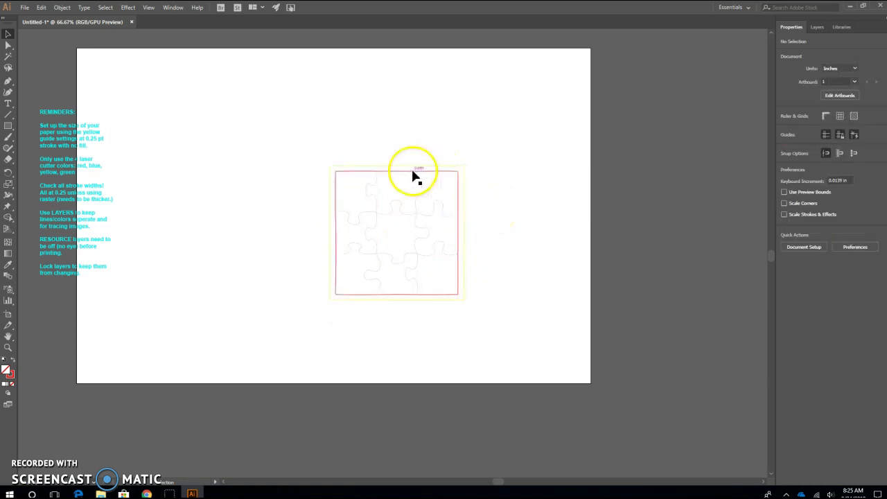
left_click(412, 173)
left_click(511, 185)
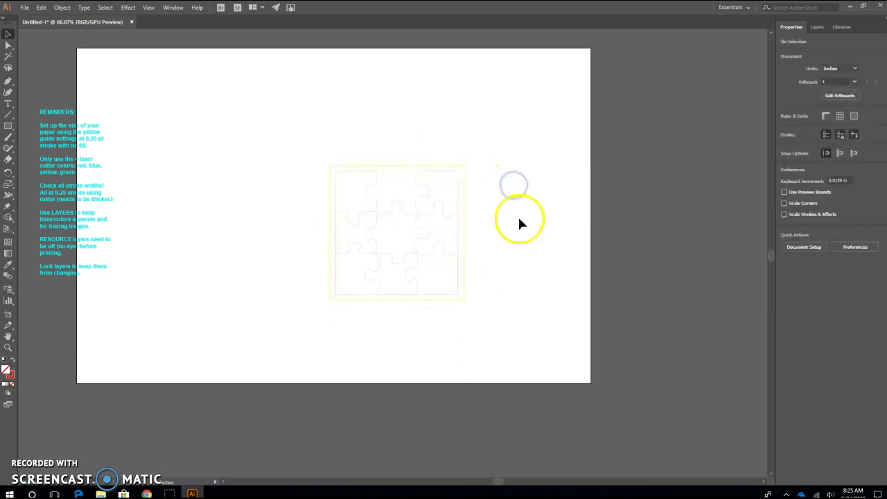
left_click(400, 174)
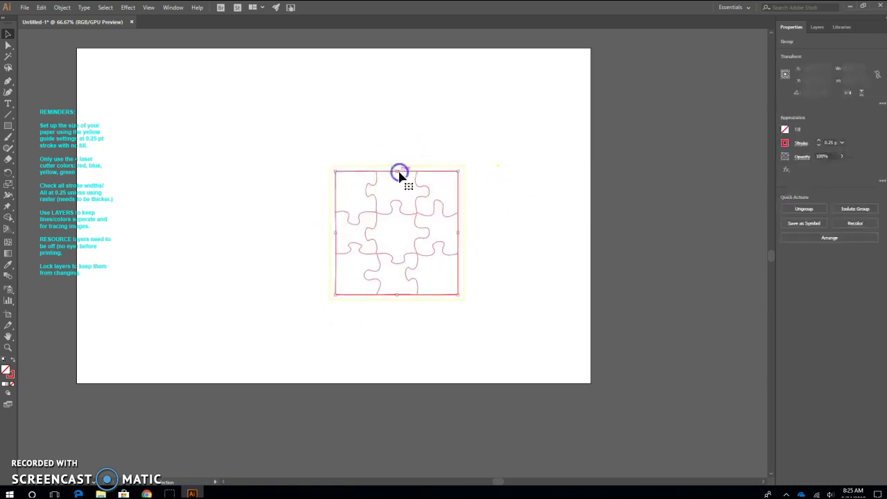
left_click(518, 174)
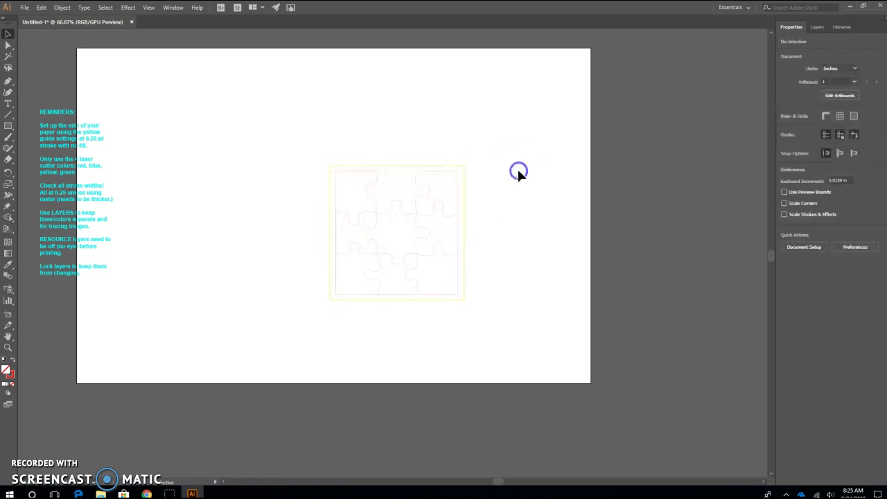
left_click(391, 174)
left_click(555, 174)
left_click(406, 173)
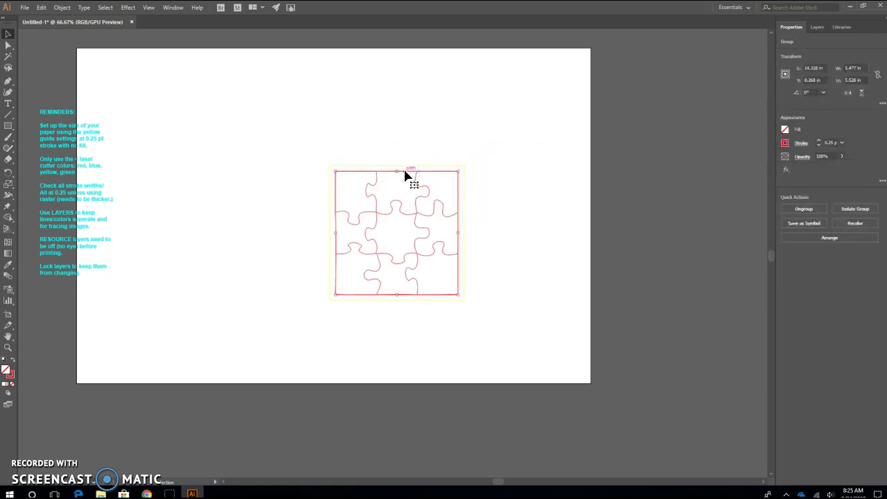
left_click(520, 172)
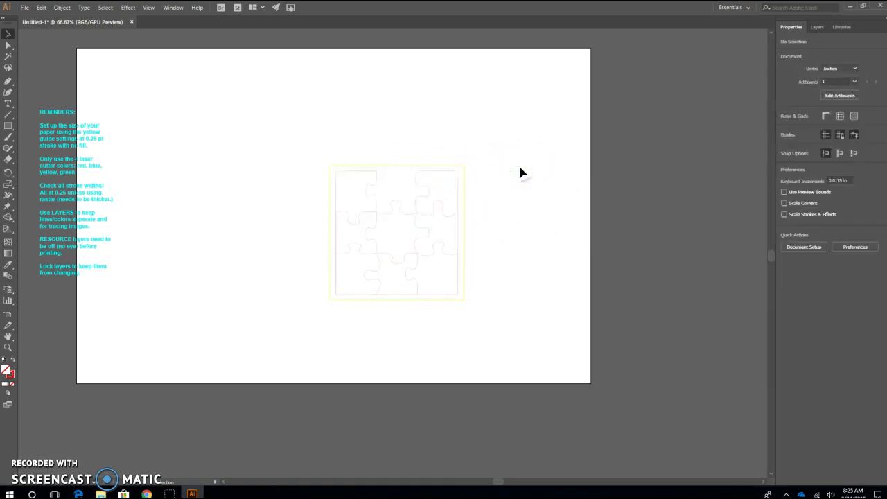
- Add a new layer above Layer 2, which holds the puzzle outline
left_click(808, 25)
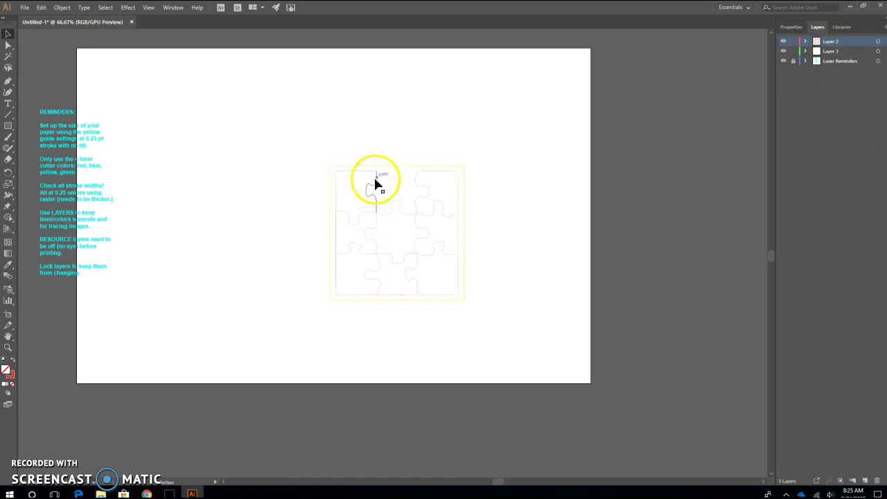
left_click(385, 196)
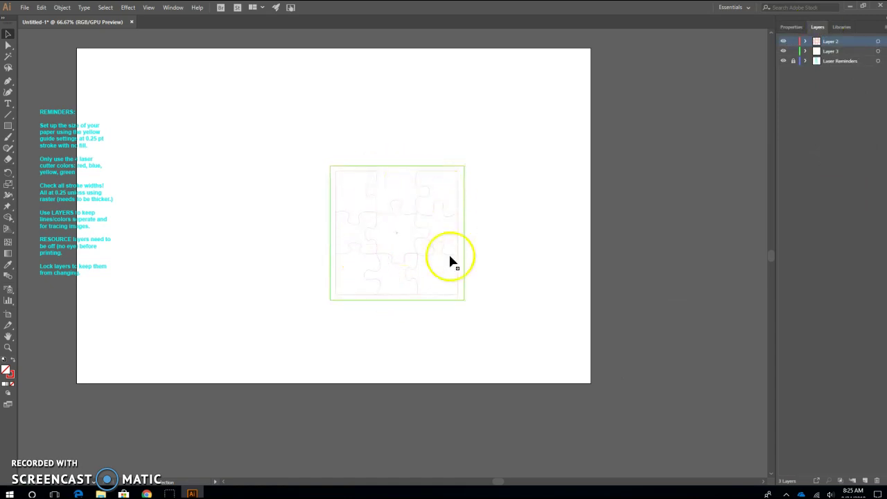
left_click(479, 267)
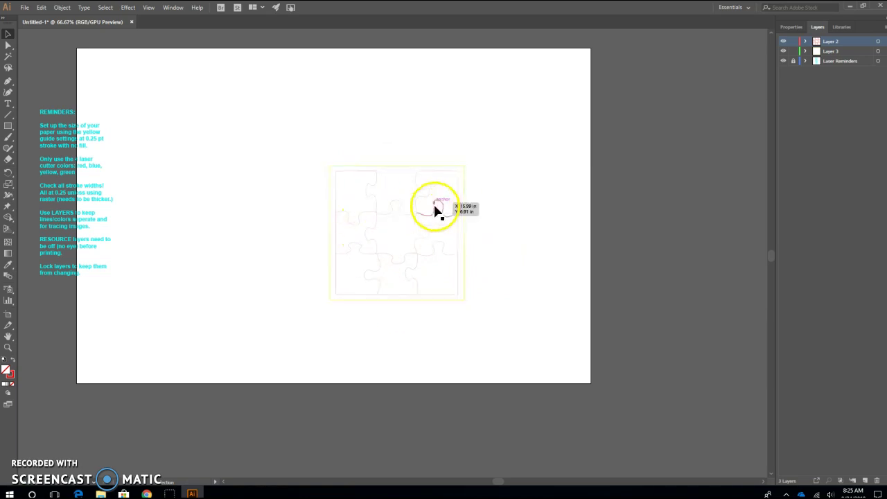
left_click(352, 227)
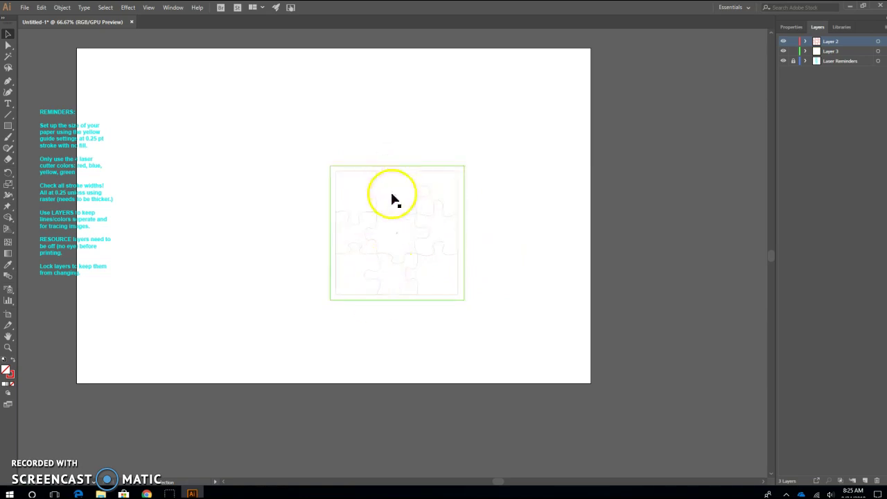
left_click(447, 287)
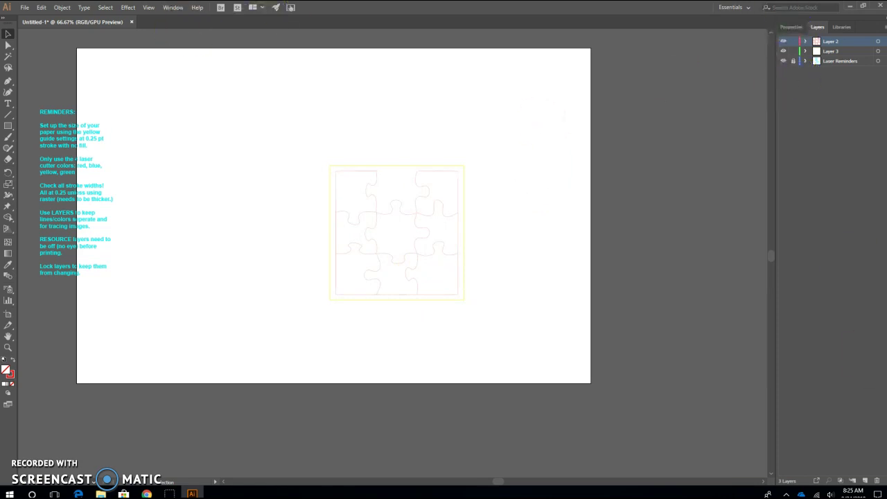
left_click(865, 480)
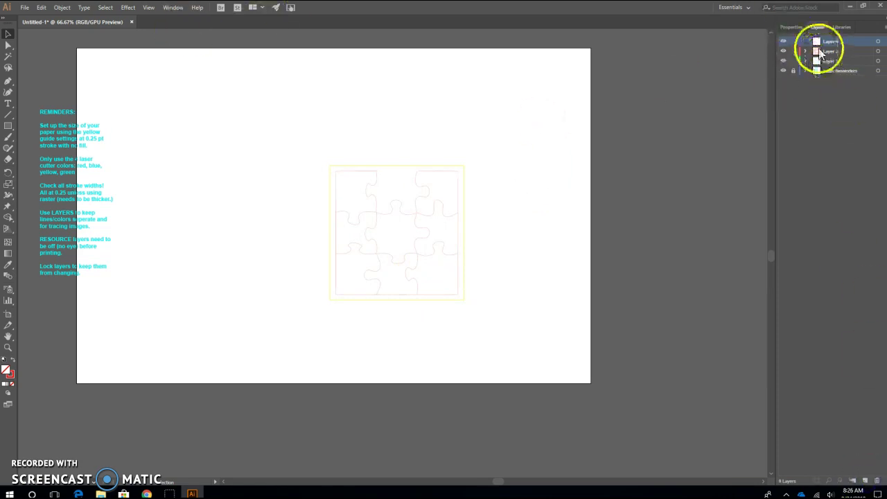
- Move Layer 4 below Layer 2 and place tree-of-life-vector-file_800.jpg on it over the puzzle
left_click_drag(819, 41, 818, 59)
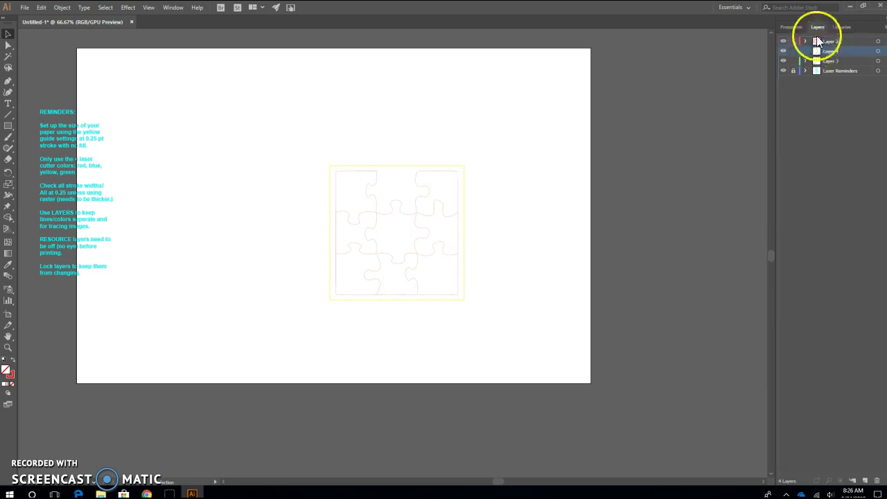
left_click(25, 8)
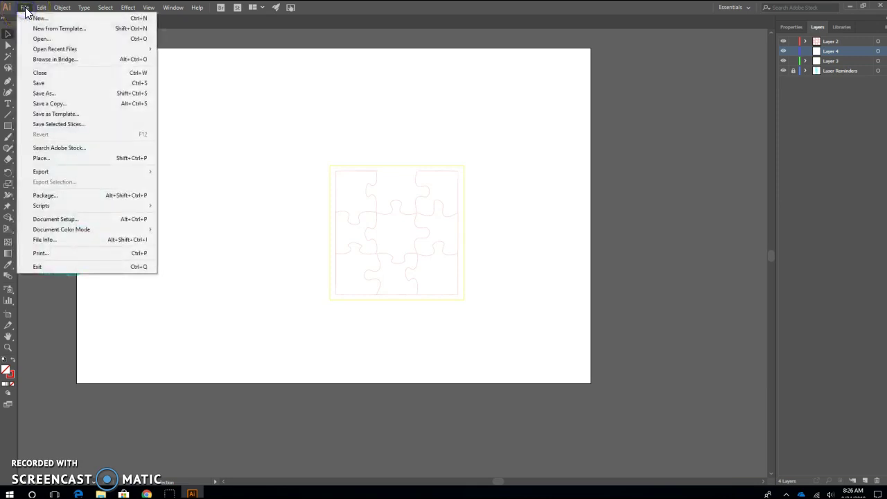
left_click(49, 160)
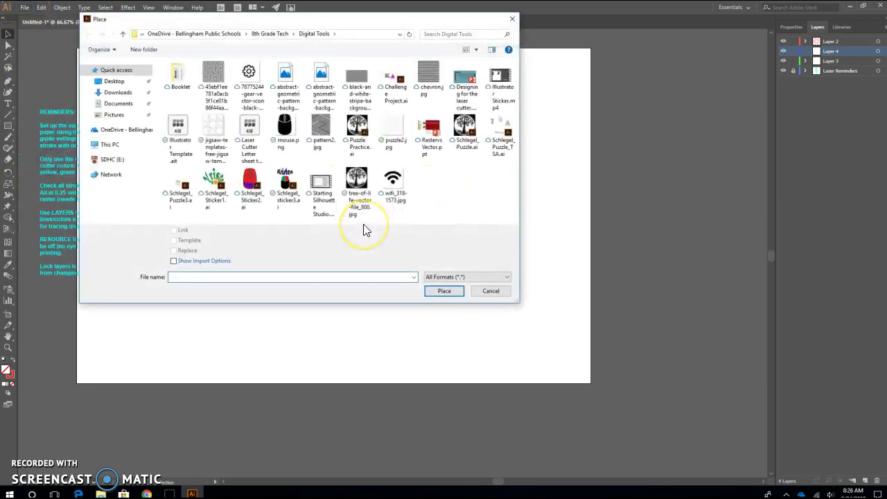
left_click(357, 191)
left_click(444, 291)
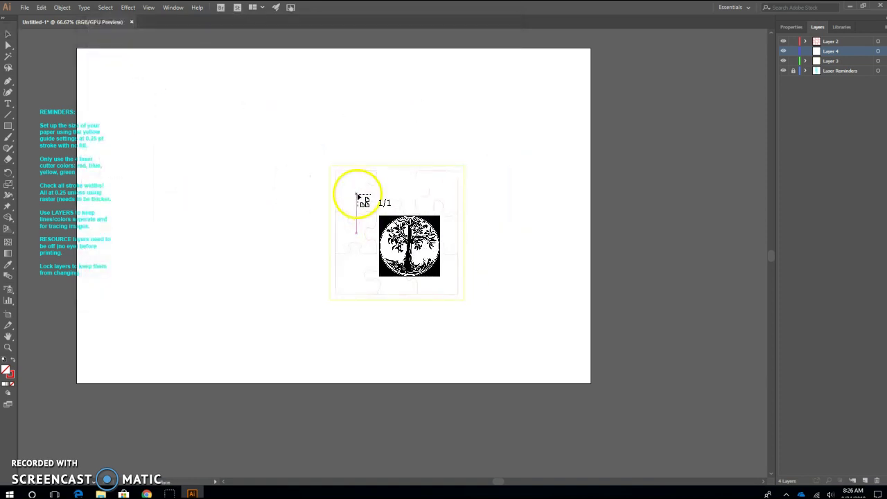
left_click(357, 194)
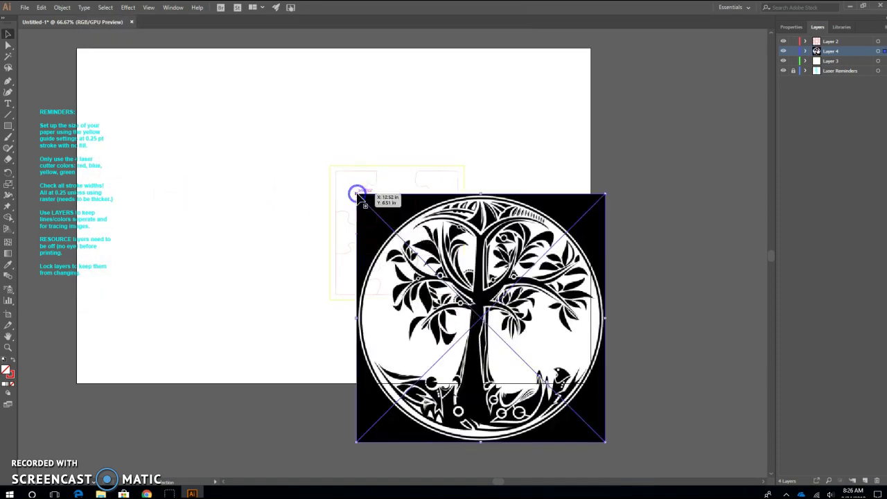
- Set the placed tree image's height to 5.75 in
left_click(785, 28)
left_click(860, 67)
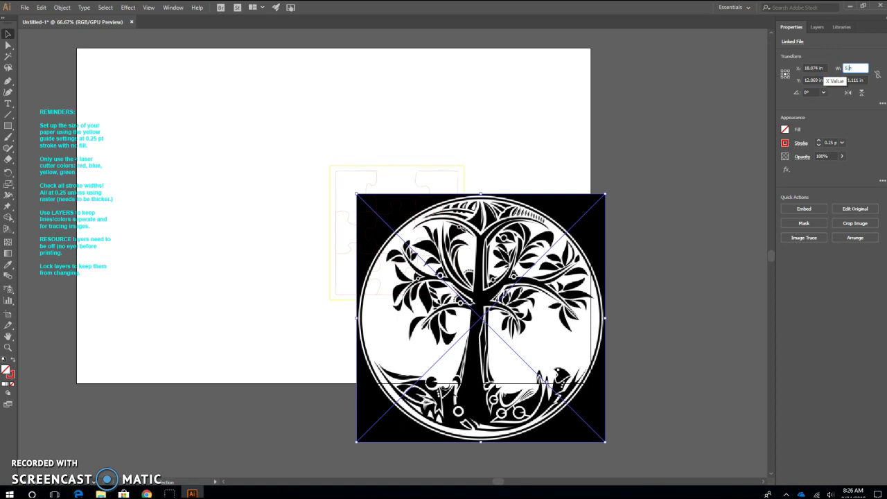
left_click(864, 75)
left_click(837, 84)
type("8.75")
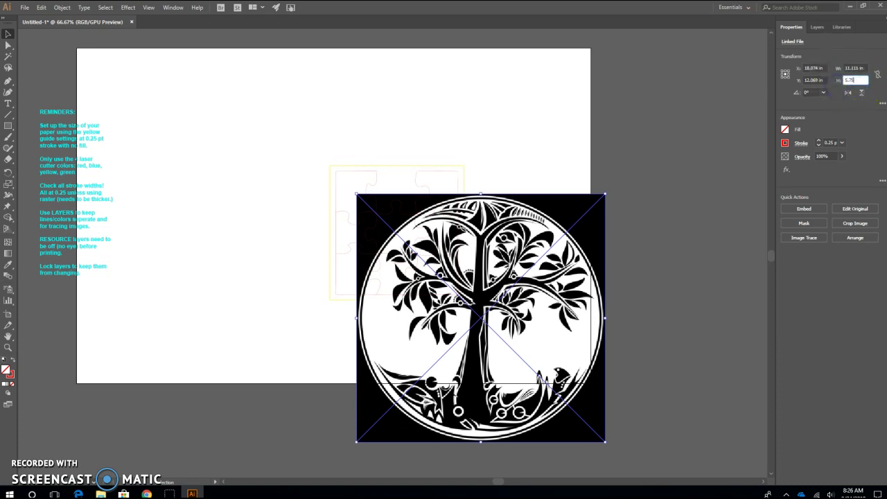
key("Return")
- Set the tree image's width to 5.75 in and center it inside the yellow guide square
left_click(864, 68)
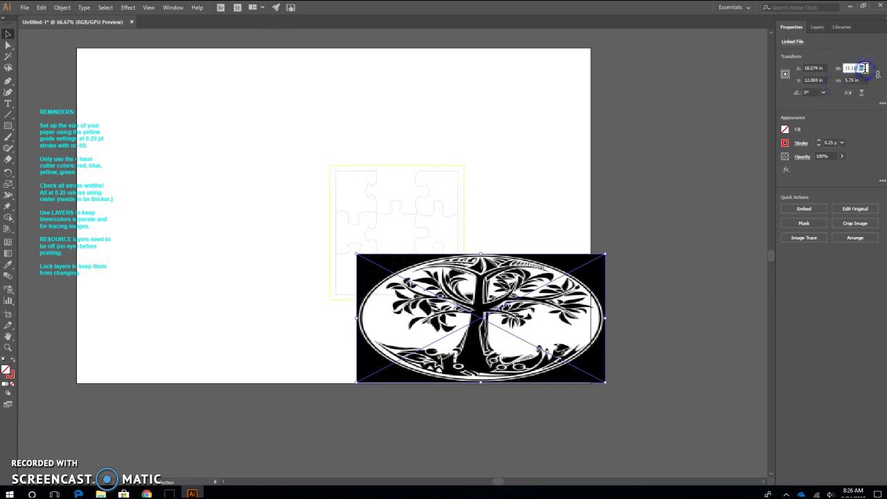
right_click(847, 69)
left_click(867, 69)
type("9")
type(".75")
left_click(819, 88)
left_click_drag(497, 322, 414, 240)
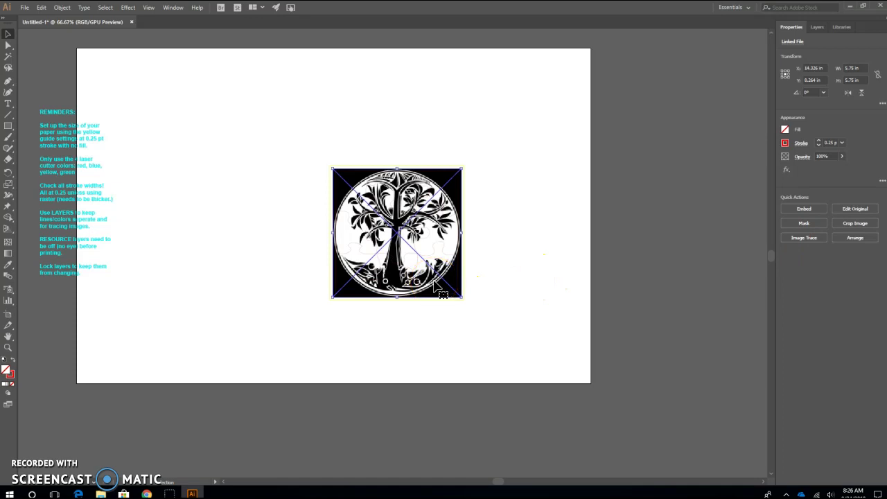
- Trace the tree image with the Black and White Logo preset and expand the tracing
left_click(800, 238)
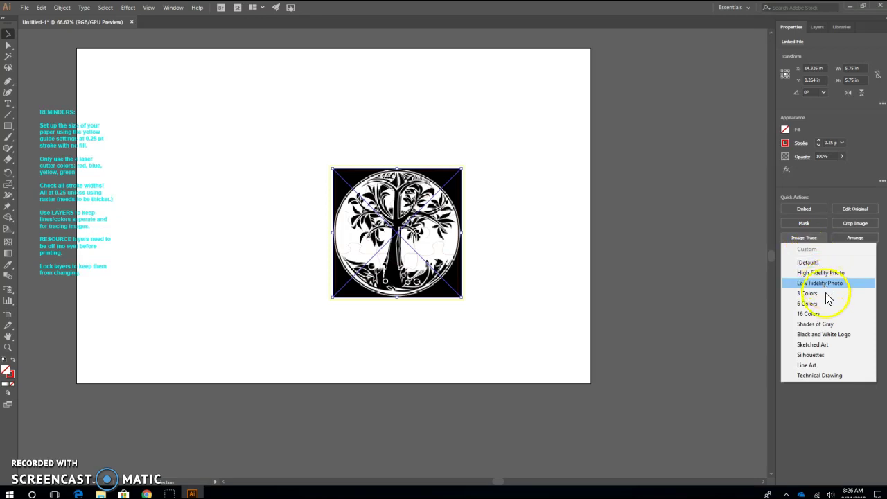
left_click(836, 335)
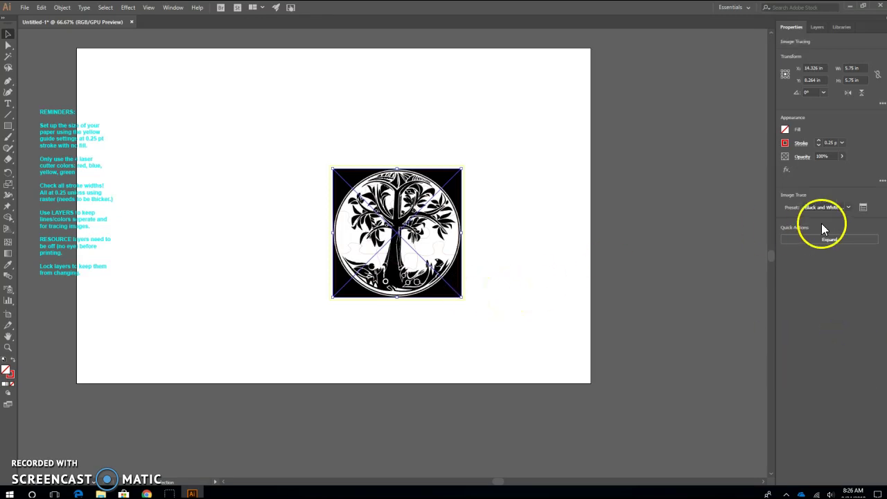
left_click(826, 241)
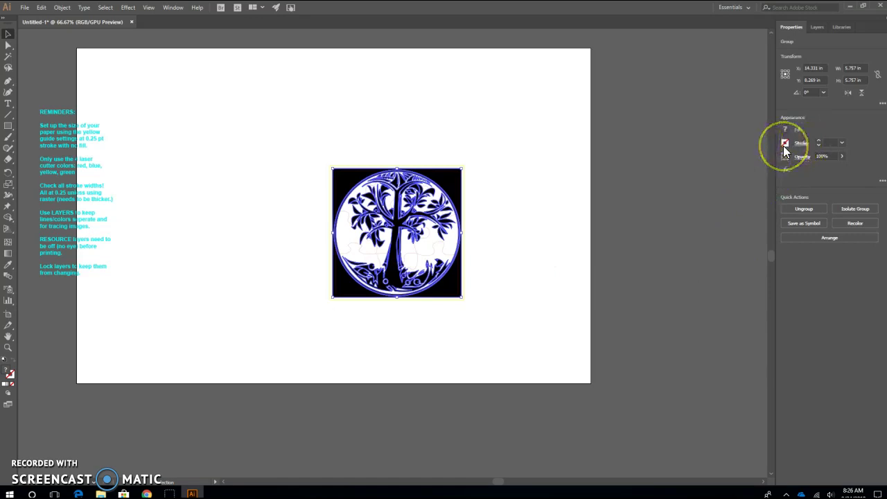
- Give the expanded tree group the green stroke from the laser cutter swatches
left_click(506, 282)
left_click(448, 289)
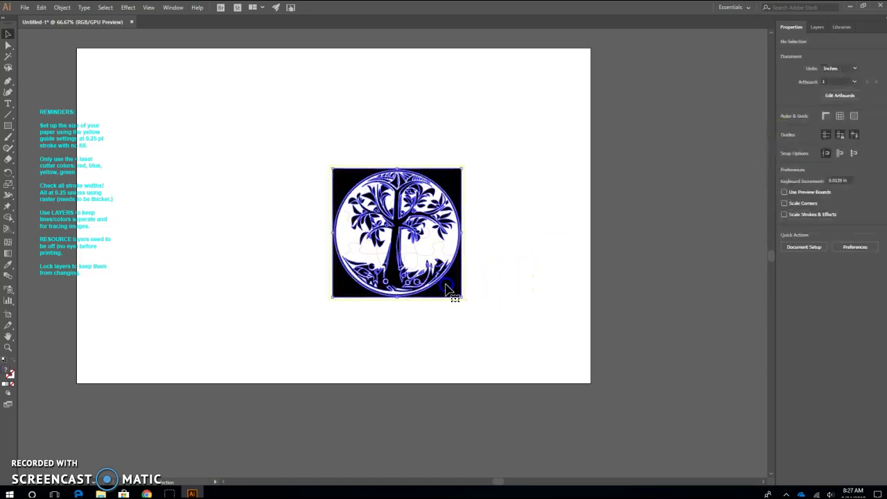
left_click(785, 143)
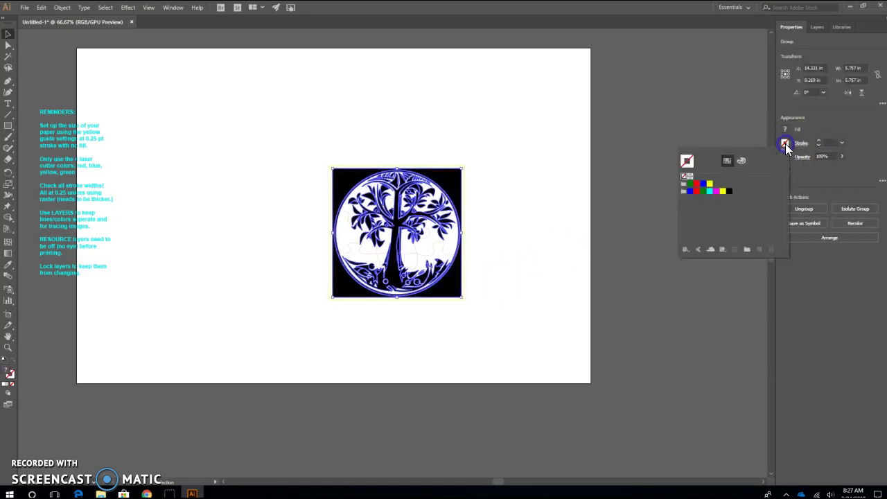
left_click(690, 185)
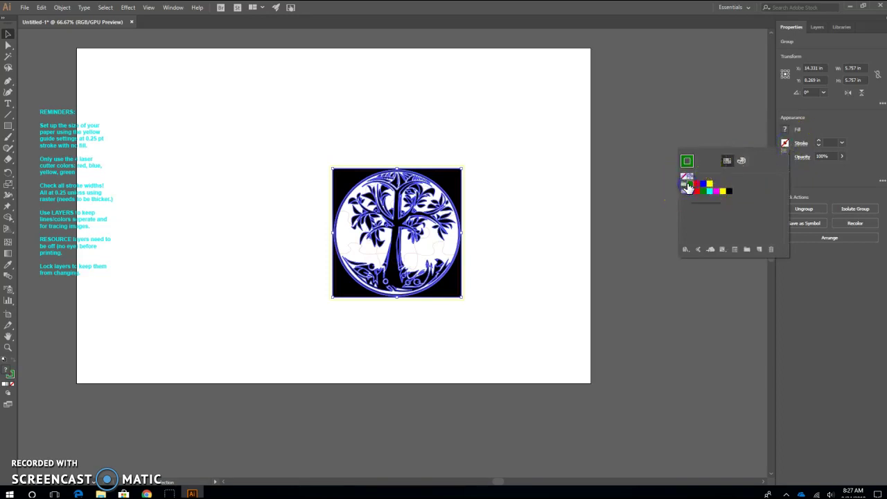
left_click(511, 320)
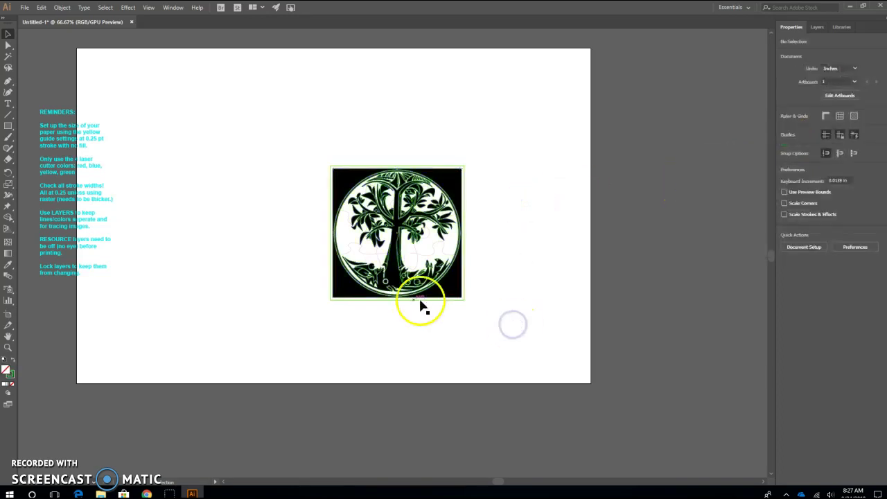
- Ungroup the traced tree artwork and deselect it
left_click(449, 293)
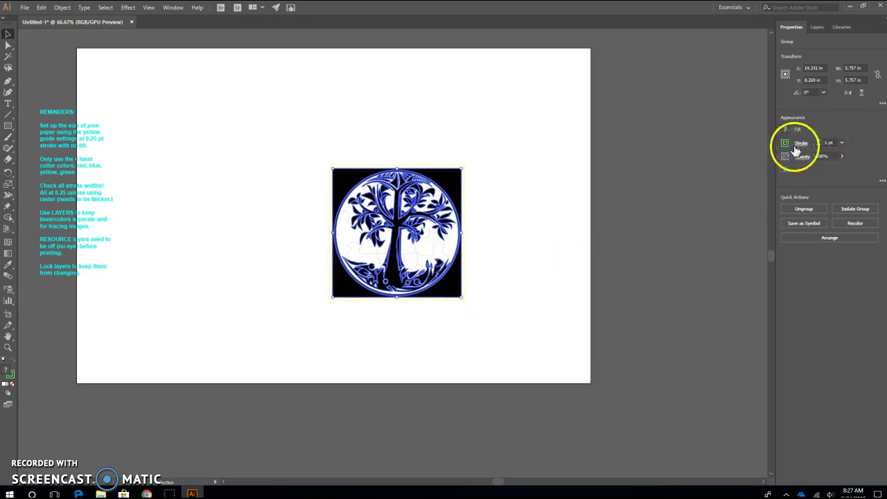
left_click(802, 209)
left_click(499, 238)
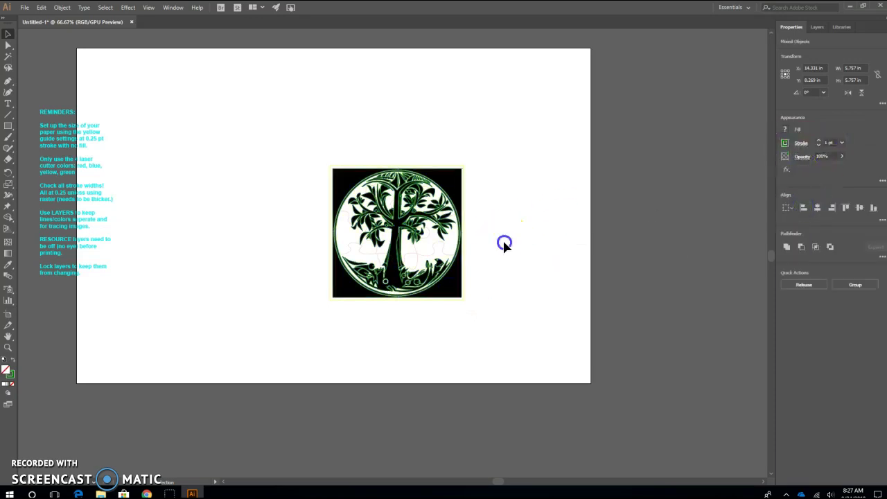
- Lock Layer 2, which holds the red puzzle cut lines
left_click(463, 304)
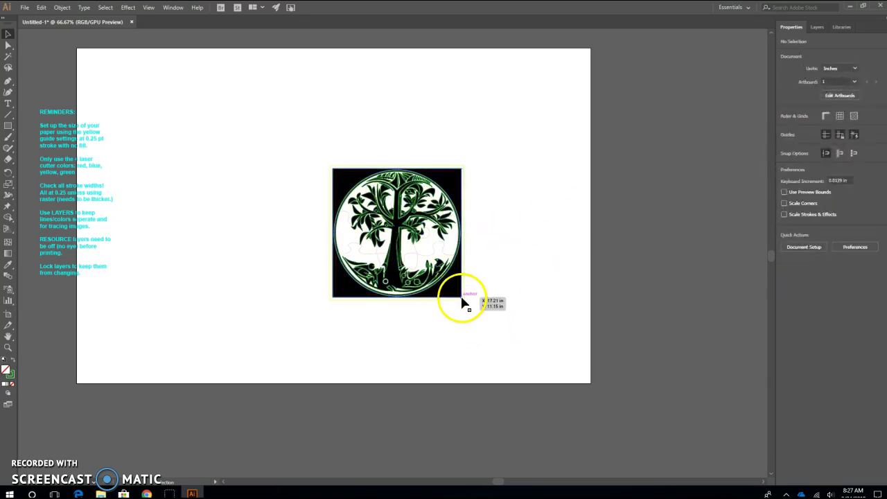
left_click(819, 28)
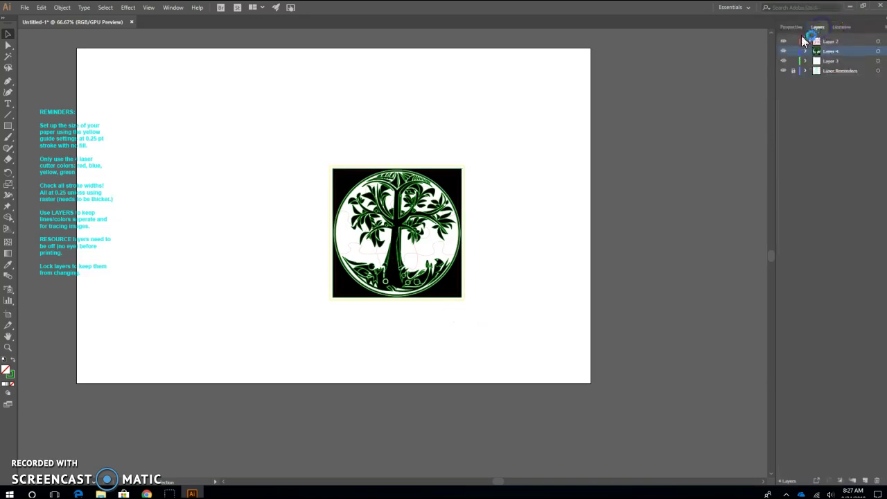
left_click(784, 43)
left_click(556, 227)
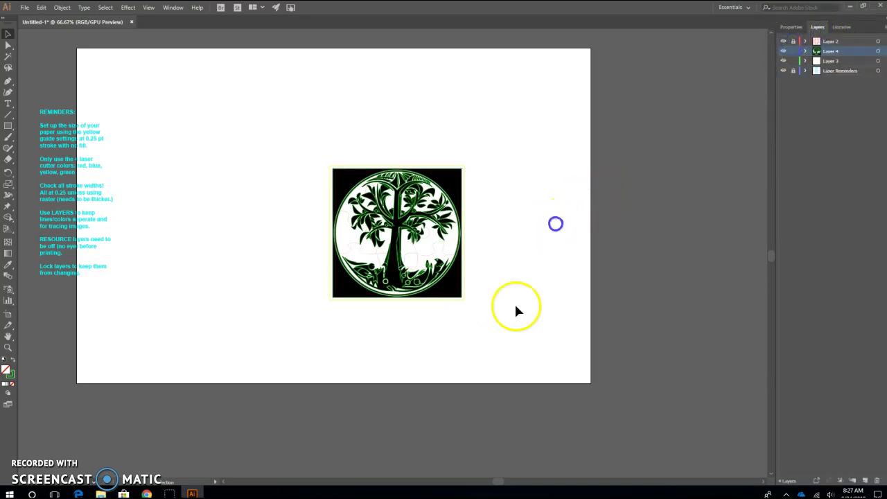
- Delete the black background shapes in the corners around the circular tree design
left_click(457, 295)
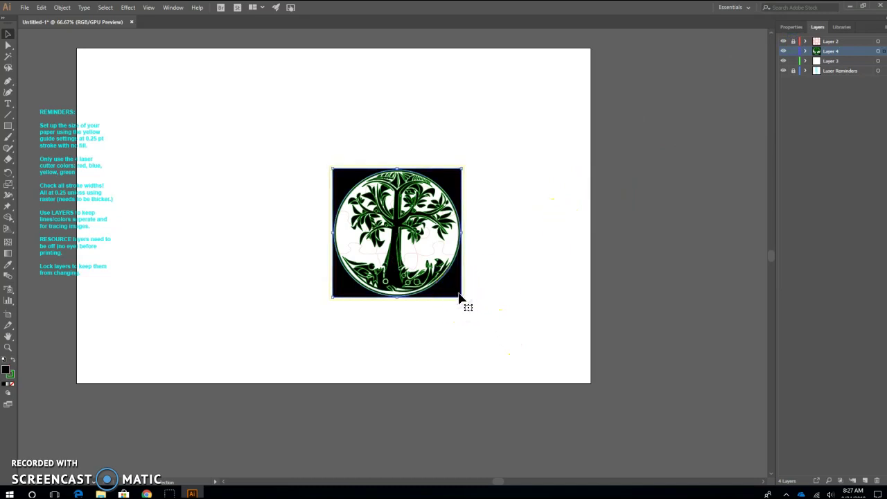
left_click(492, 285)
left_click(493, 283)
left_click_drag(436, 294, 409, 293)
left_click(473, 281)
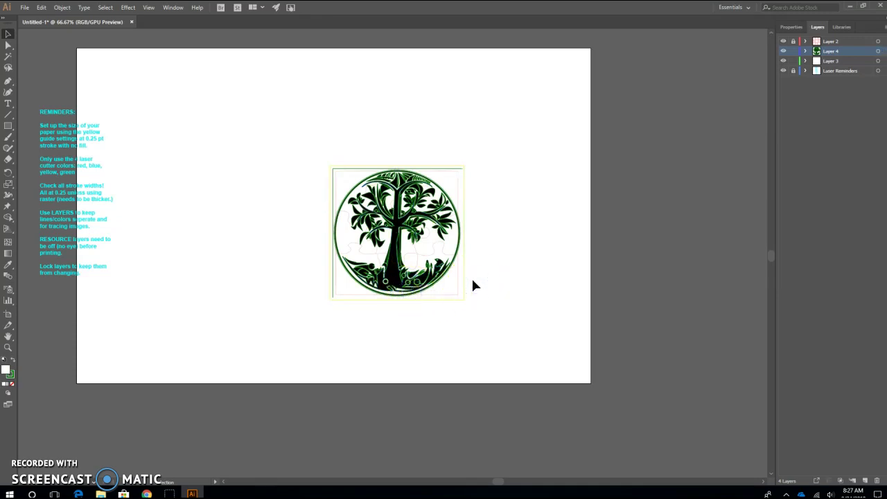
- Try to select the leftover green border lines around the circular tree design
left_click(314, 171)
left_click(488, 190)
left_click_drag(507, 266, 452, 297)
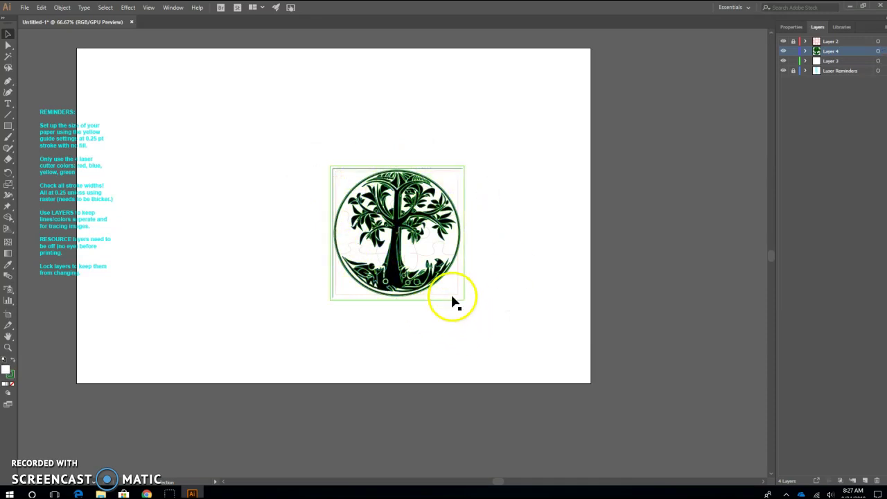
left_click(454, 302)
left_click(539, 254)
- Lock Layer 3, which holds the yellow guide square, and delete the leftover green border lines around the tree circle
left_click(818, 27)
left_click(794, 61)
left_click(793, 69)
left_click(574, 234)
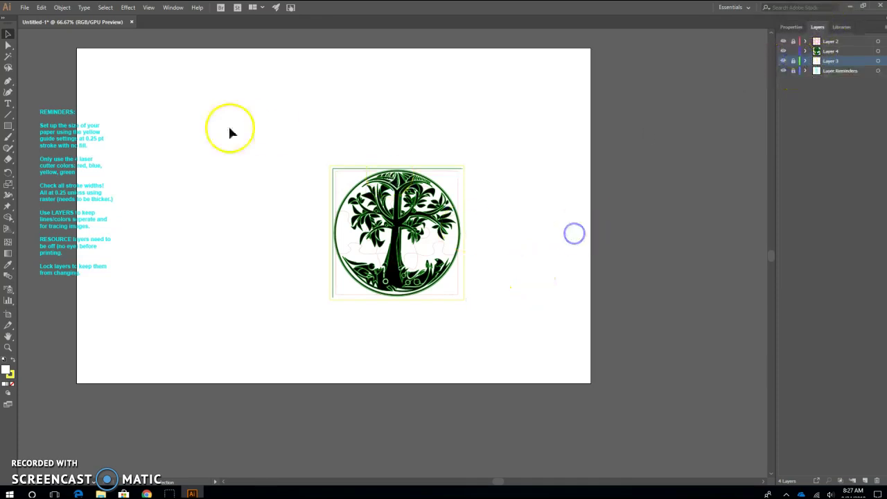
left_click_drag(320, 159, 493, 323)
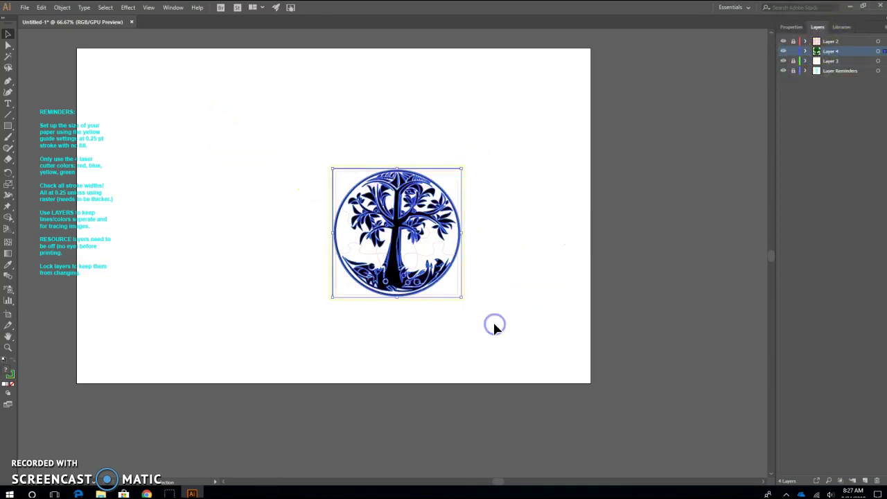
left_click(494, 323)
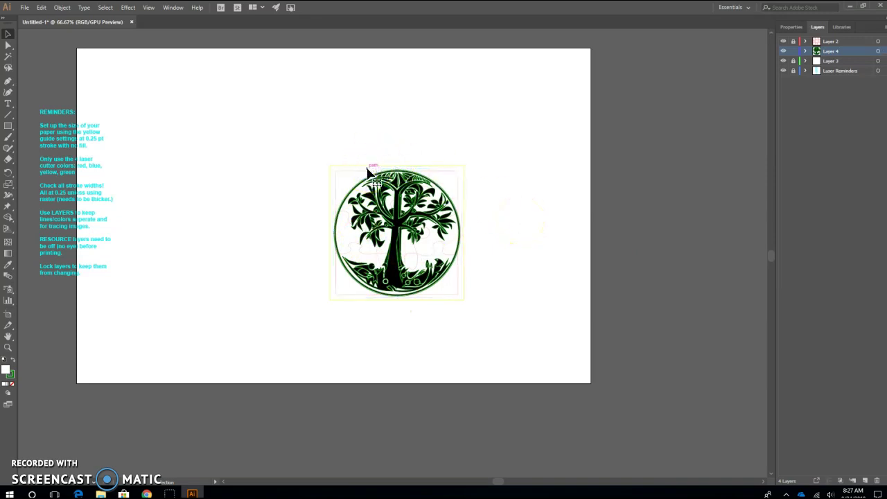
- Select all the traced tree paths and remove their fill, keeping the green stroke
left_click_drag(312, 160, 478, 315)
left_click(791, 28)
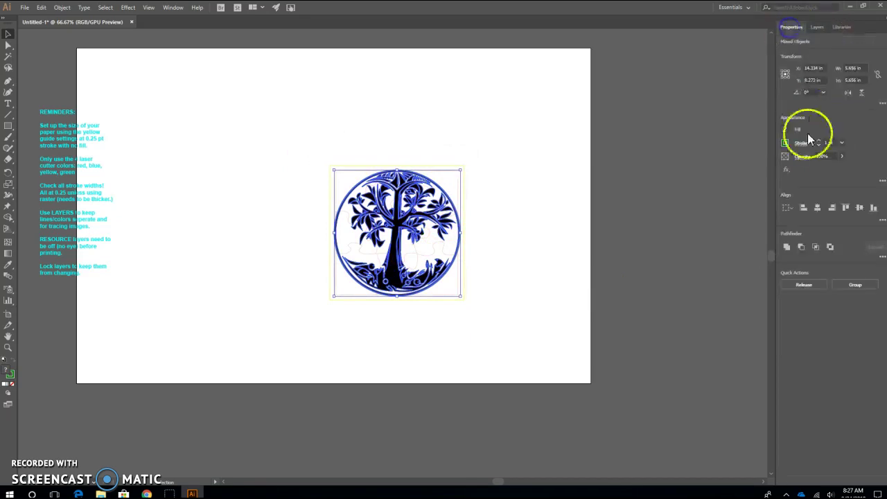
left_click(784, 130)
left_click(683, 161)
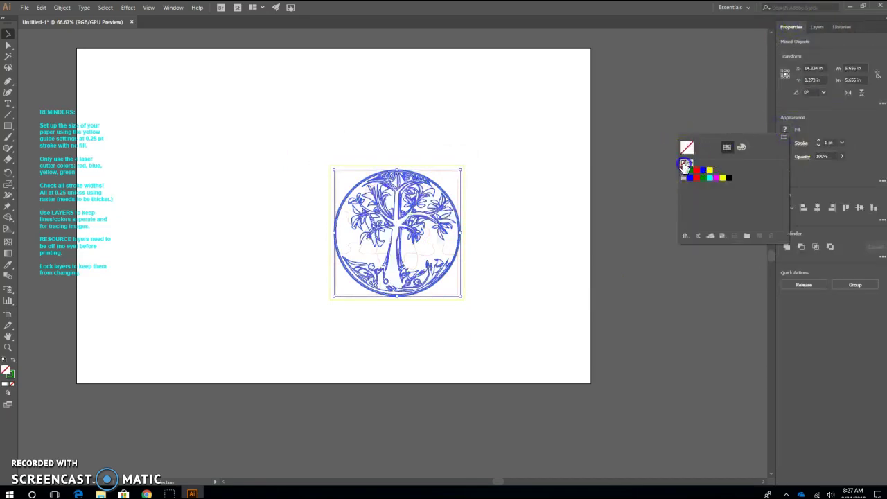
left_click(503, 223)
left_click(502, 302)
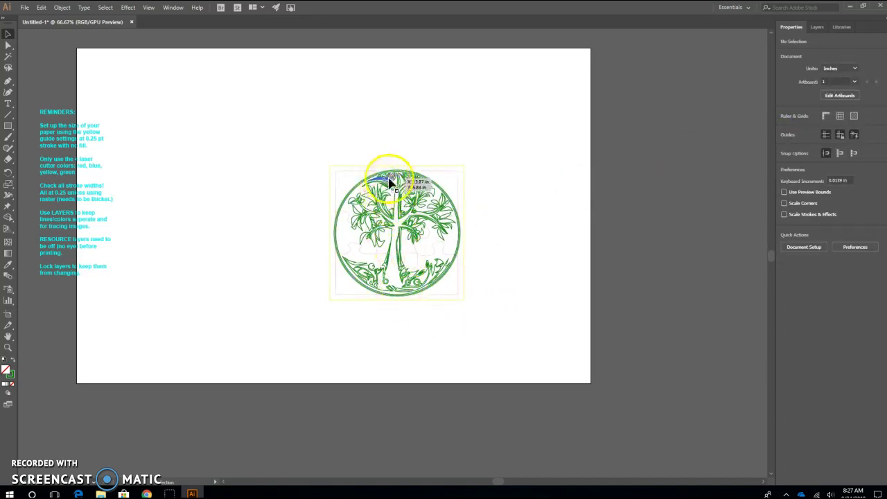
- Set the stroke weight of all the tree paths to 0.25 pt
left_click_drag(278, 157, 533, 323)
left_click(843, 143)
left_click(846, 151)
left_click(507, 262)
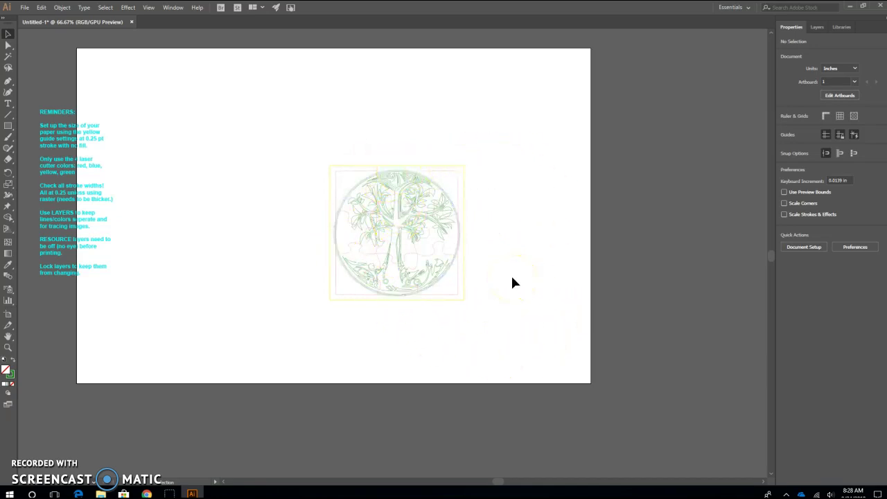
left_click(424, 274)
left_click(526, 301)
- Set the tree artwork's overall width to 5.5 in so it fits within the puzzle outline, and deselect it
left_click_drag(296, 169, 496, 339)
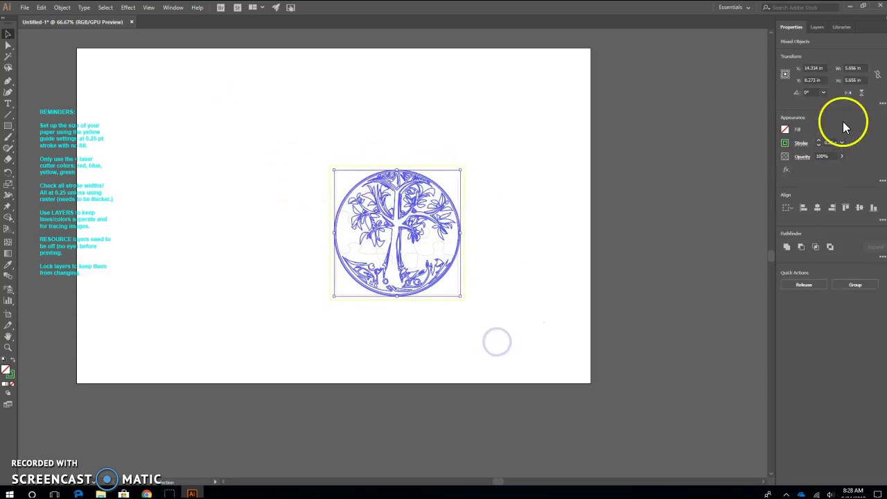
left_click(841, 70)
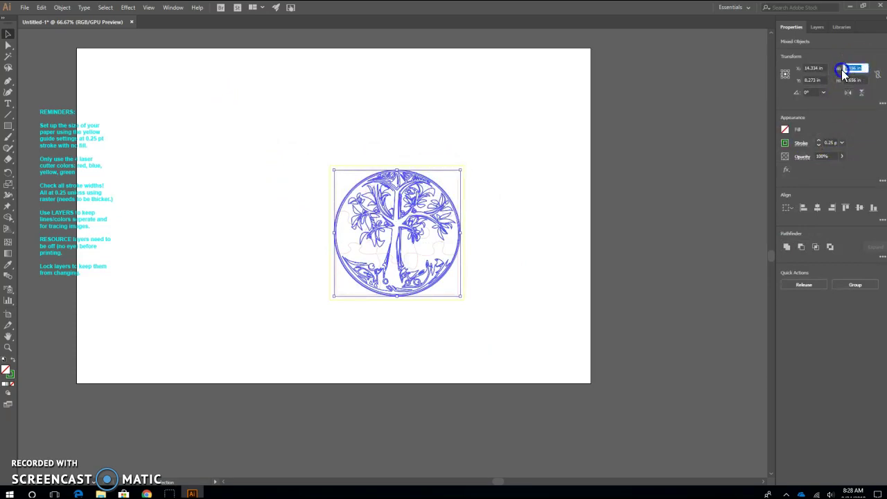
type("5.5")
left_click(878, 75)
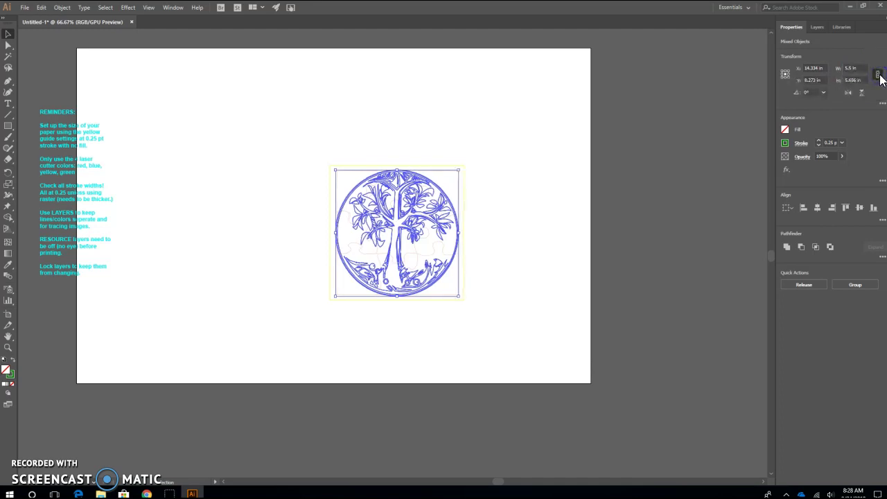
left_click(875, 77)
left_click(510, 214)
left_click(417, 280)
left_click(554, 324)
left_click(190, 144)
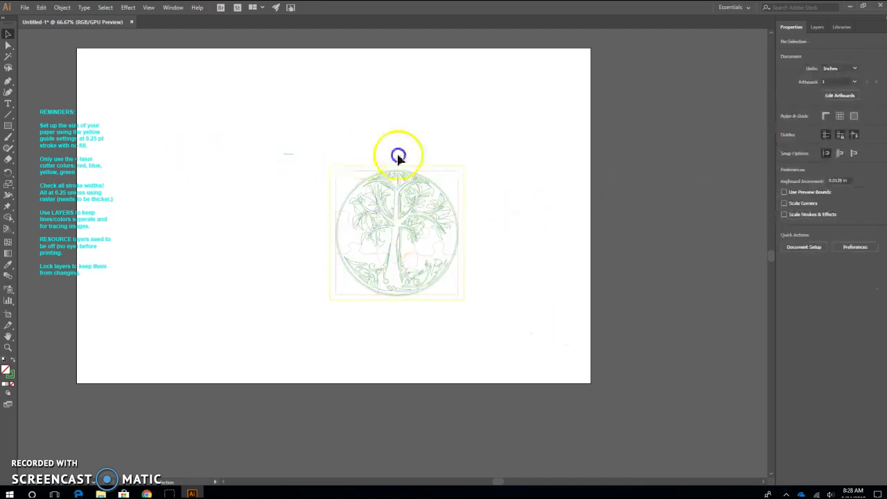
- Select the whole tree artwork, set its overall height to 5.5 in with proportions kept, and deselect it
left_click_drag(396, 158, 478, 340)
left_click(855, 80)
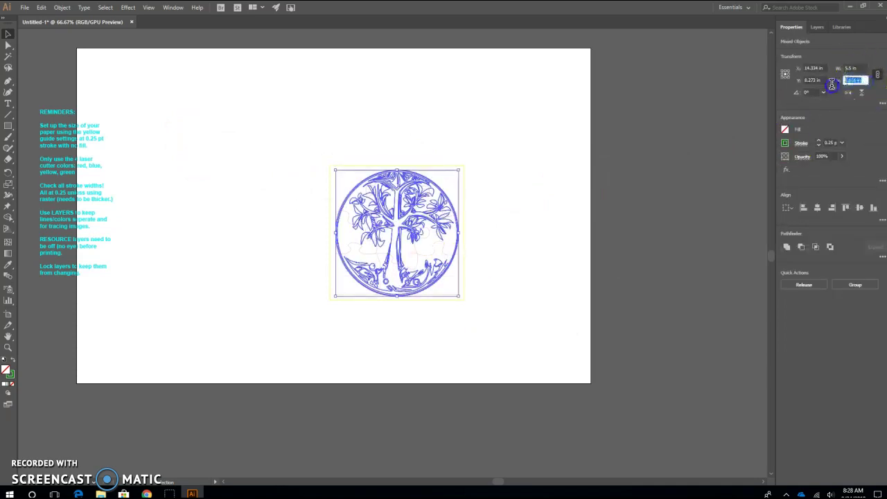
type("5.5")
key("Return")
left_click(532, 202)
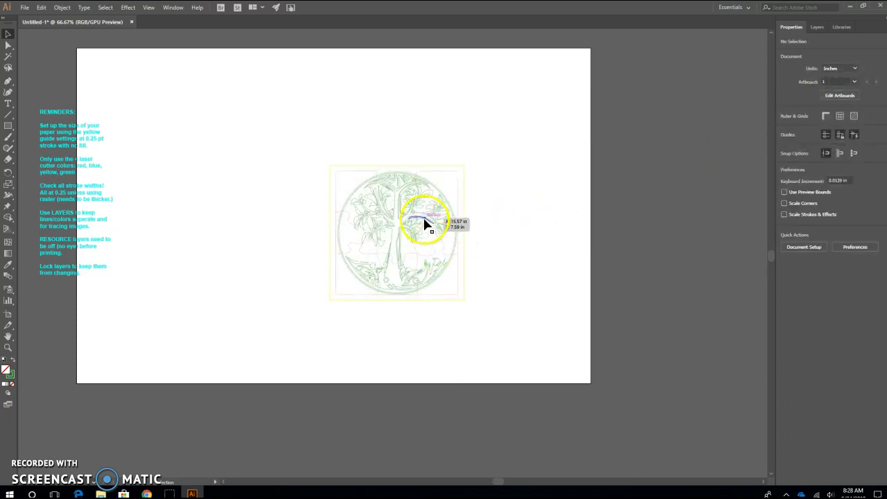
- Reduce the whole tree artwork proportionally to a height of 5.25 in inside the puzzle outline, and deselect it
left_click_drag(272, 164, 495, 300)
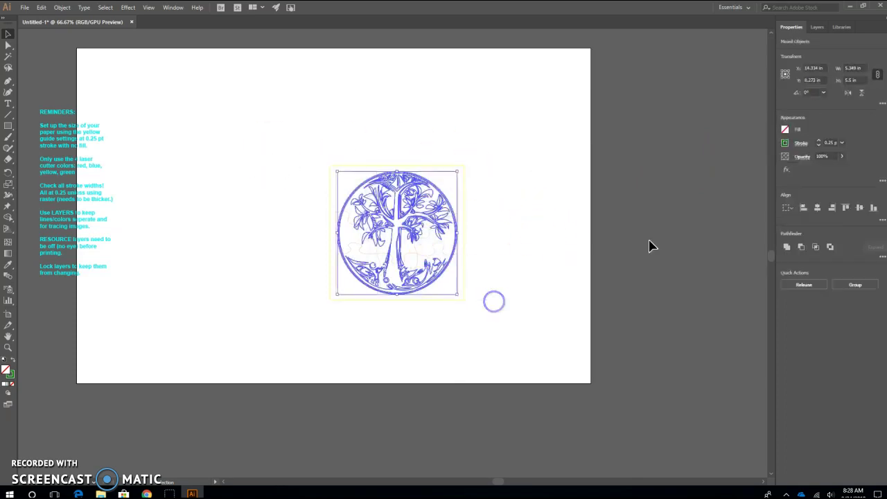
left_click(851, 81)
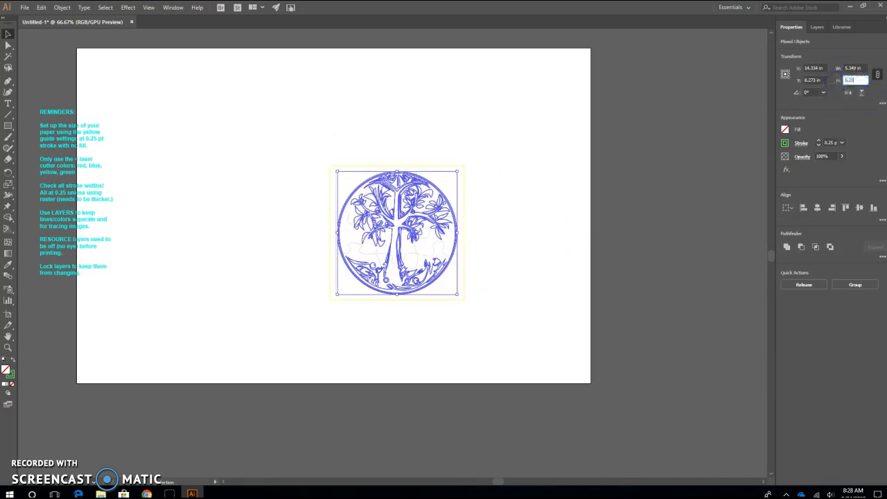
left_click(492, 247)
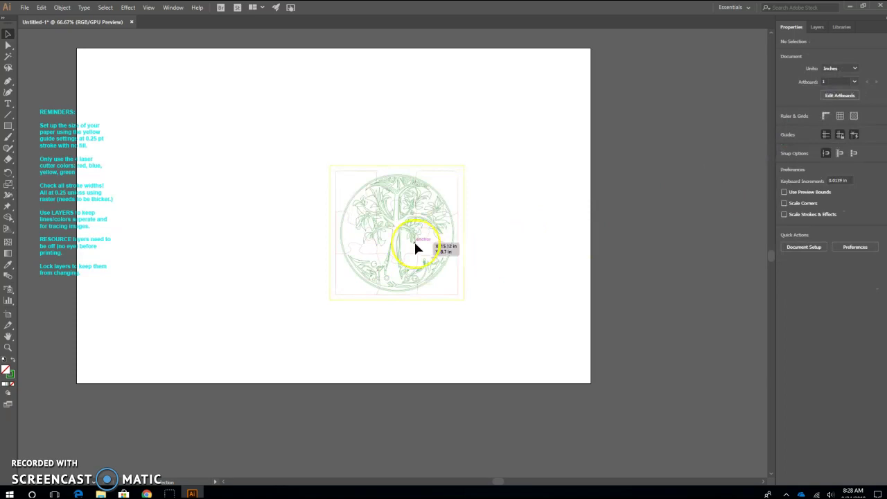
left_click(523, 234)
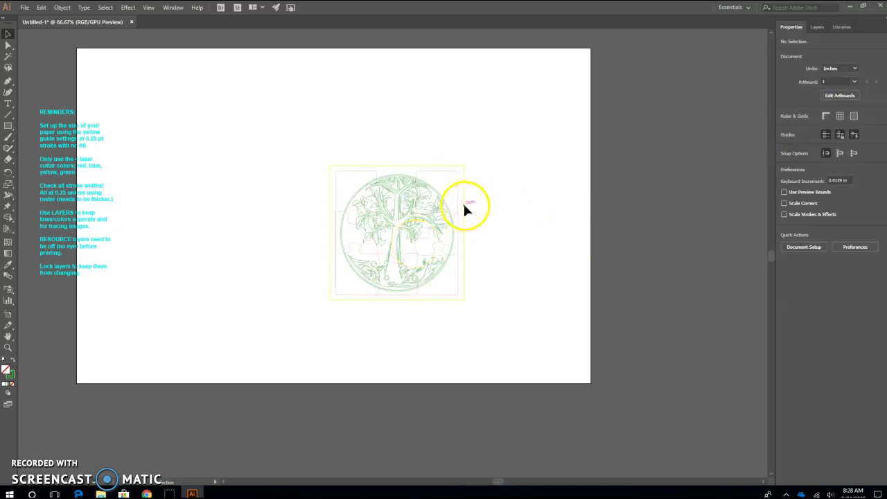